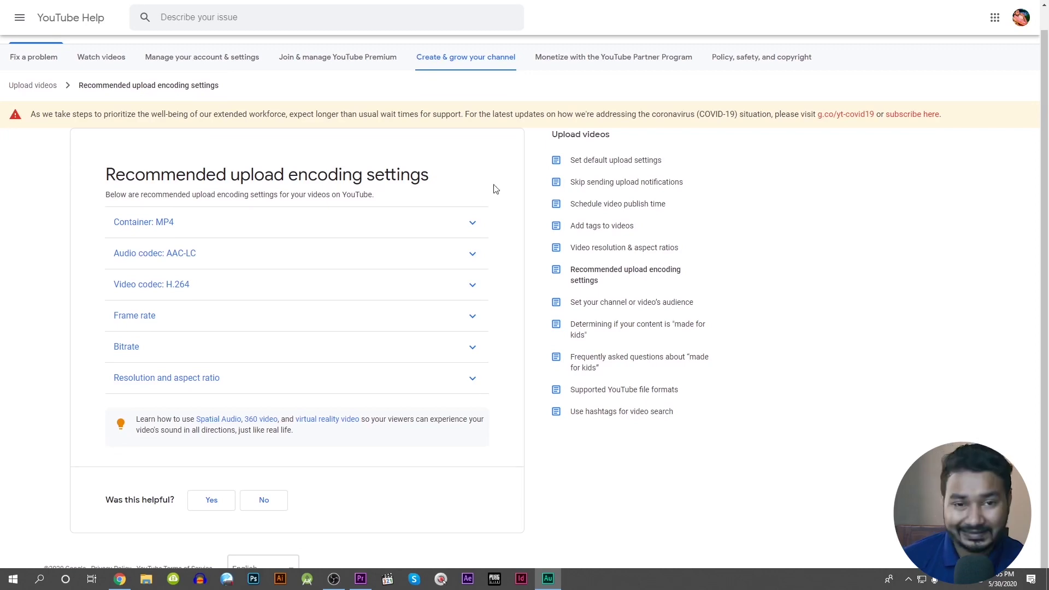
Step: Expand the Container, Audio codec and Video codec sections of the recommended upload encoding settings and read their specifications
left_click(182, 226)
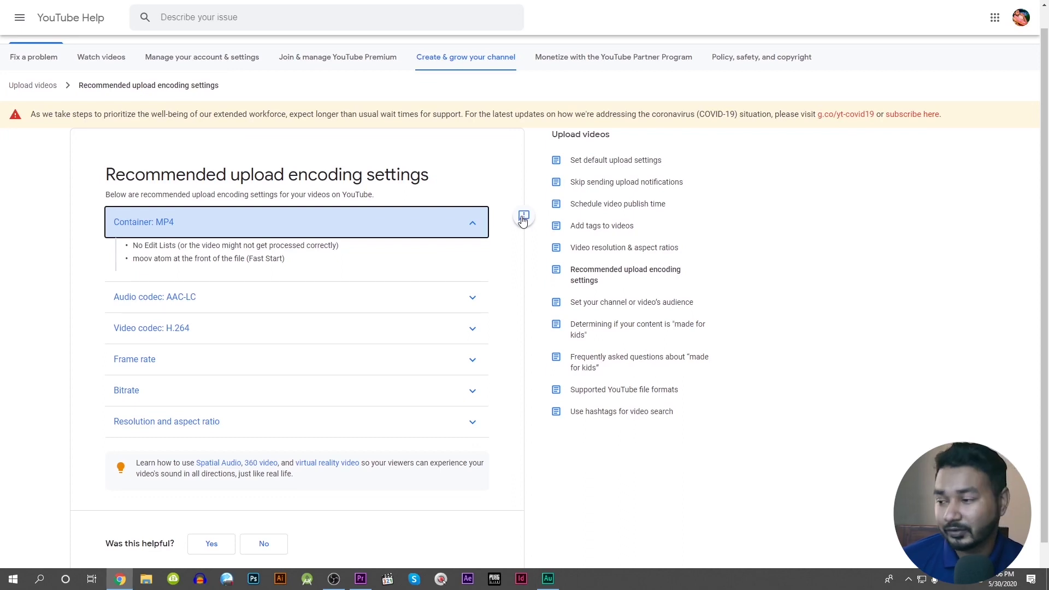
key("Tab")
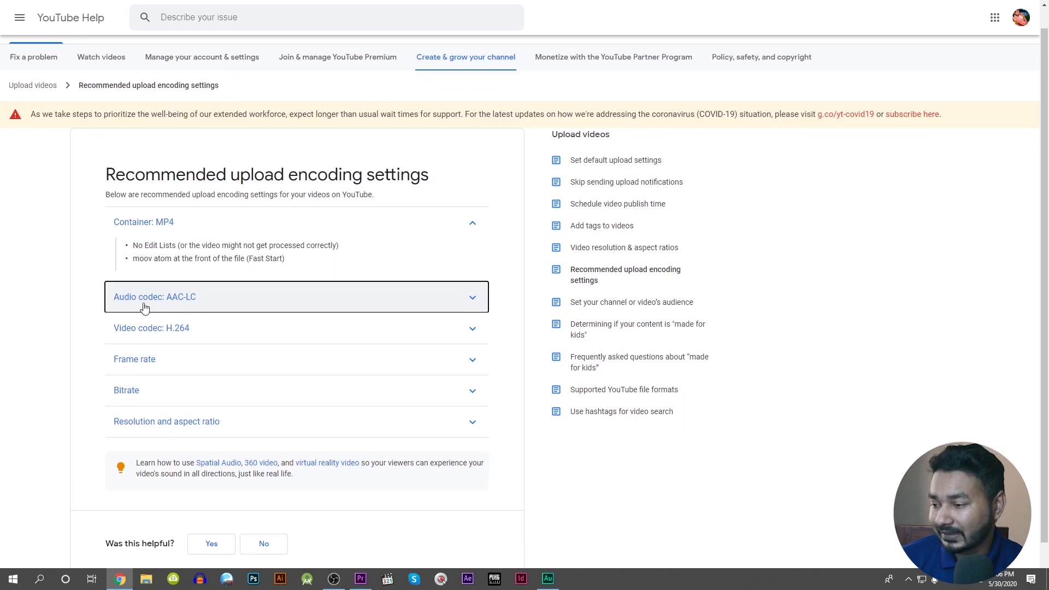
left_click(222, 303)
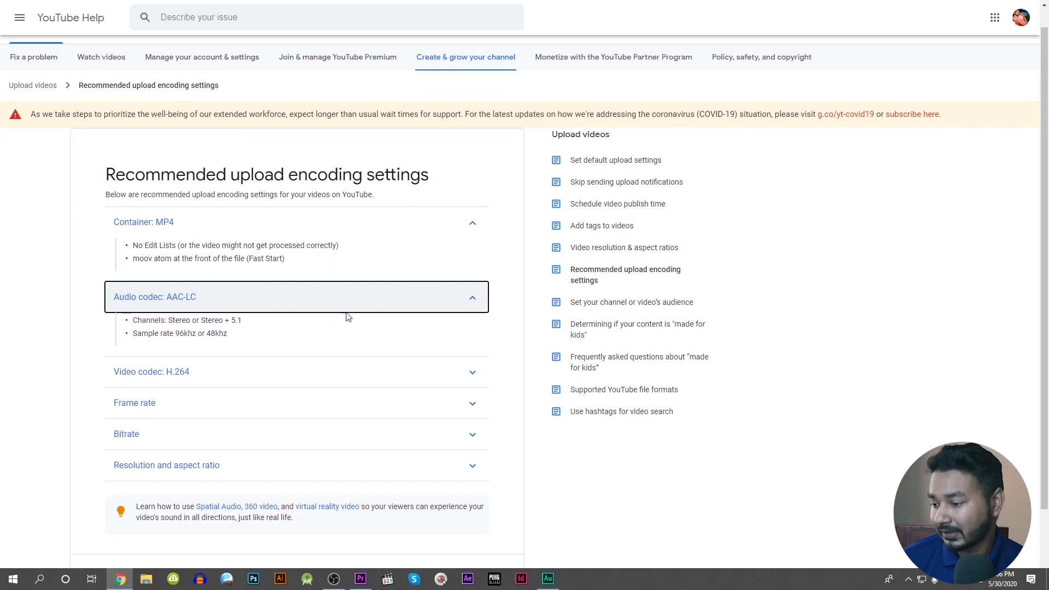
scroll(199, 286, "down", 2)
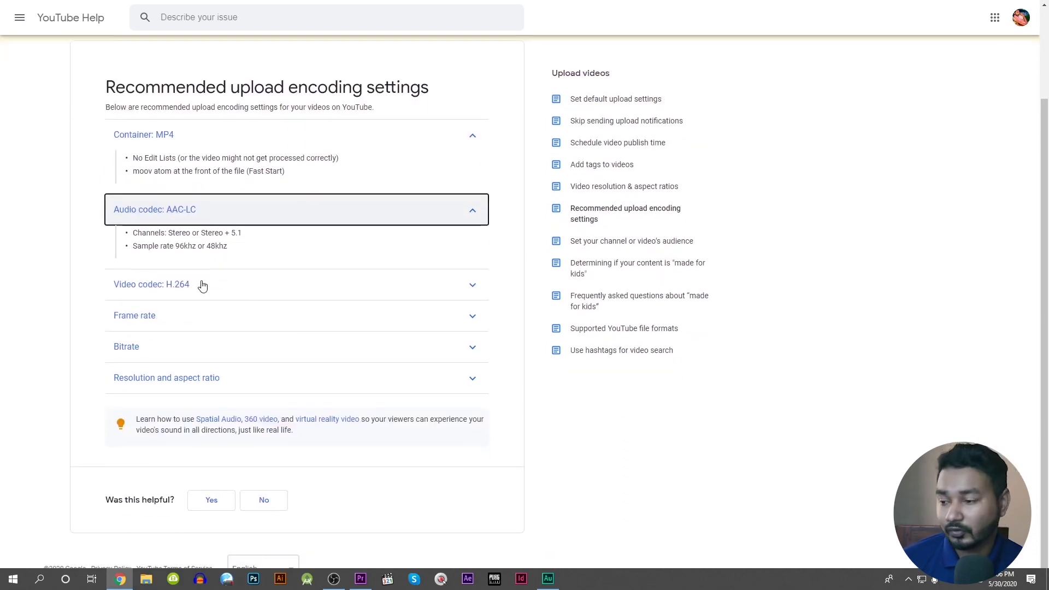
left_click(202, 286)
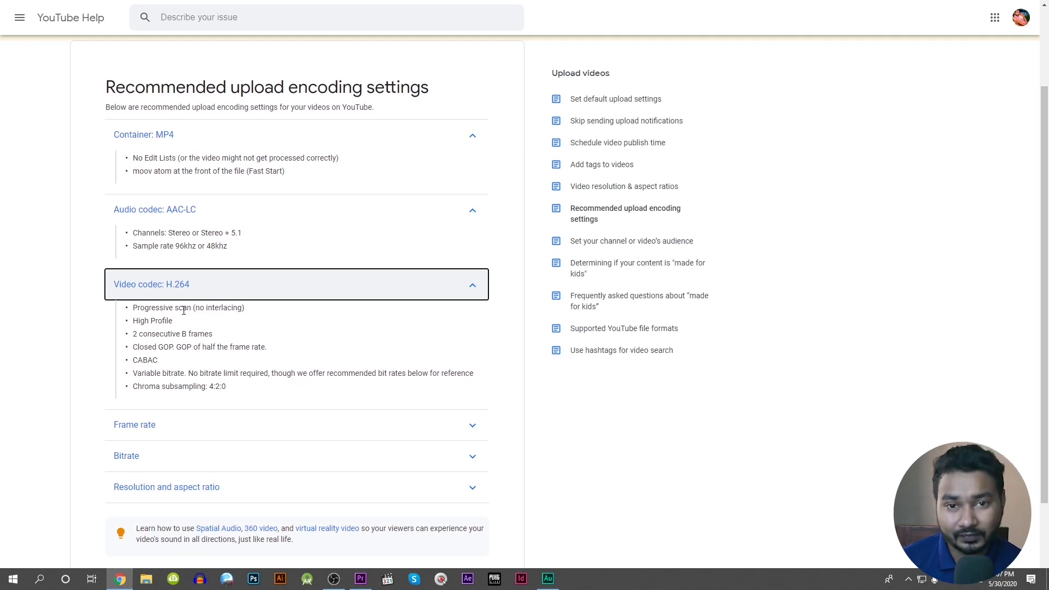
Step: Expand the Frame rate section and examine the common frame rates accepted for uploads
scroll(268, 259, "down", 2)
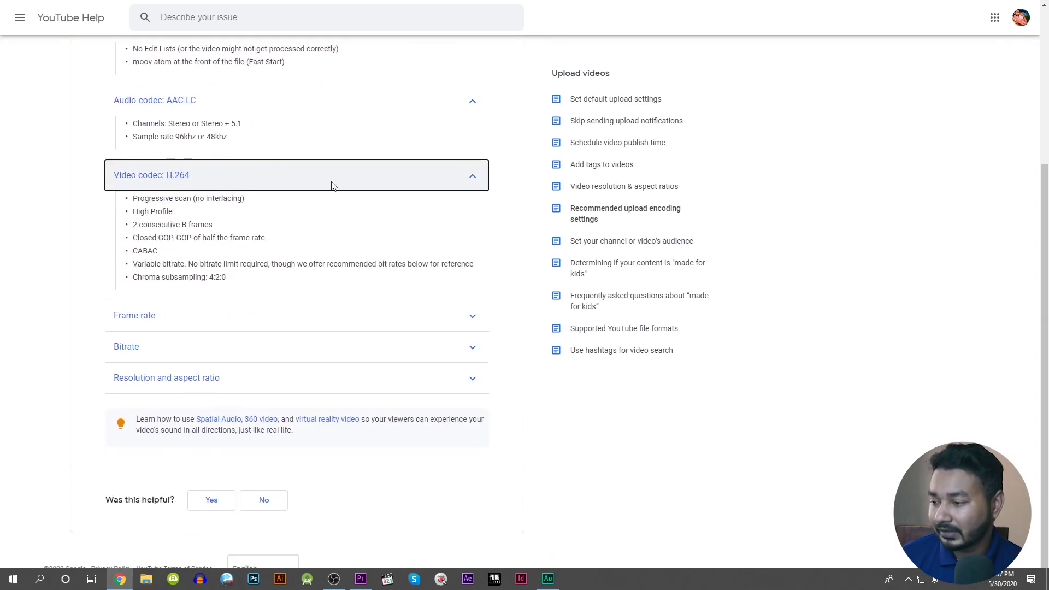
left_click(451, 311)
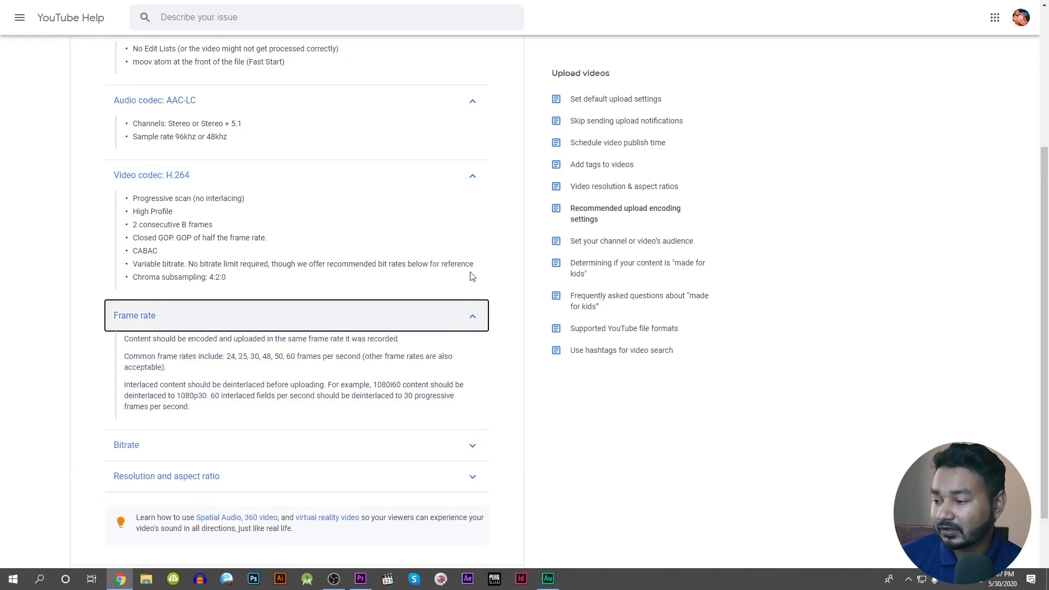
scroll(437, 284, "down", 2)
left_click_drag(227, 258, 297, 261)
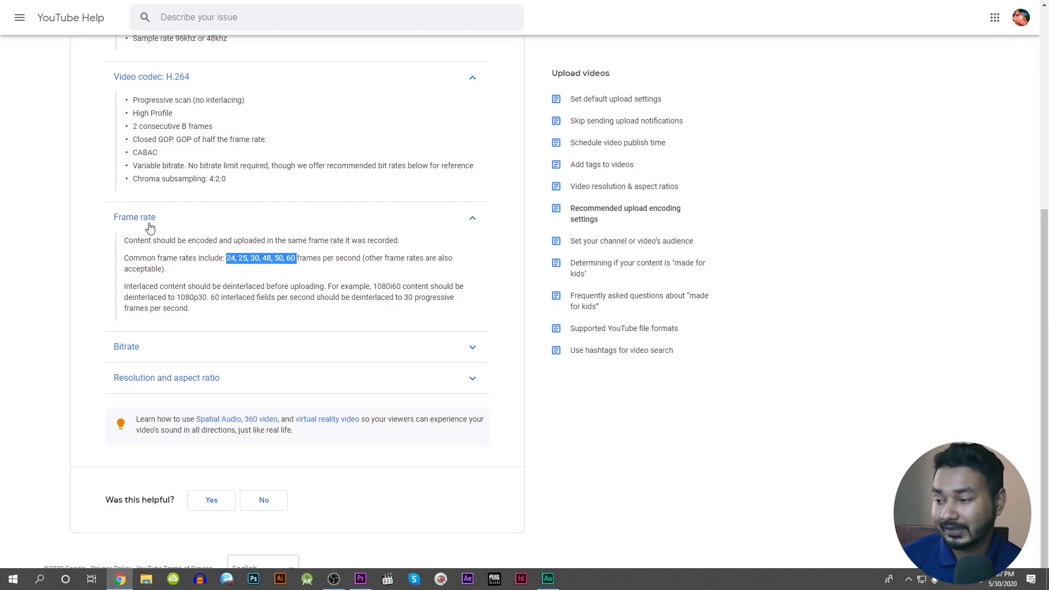
left_click(308, 259)
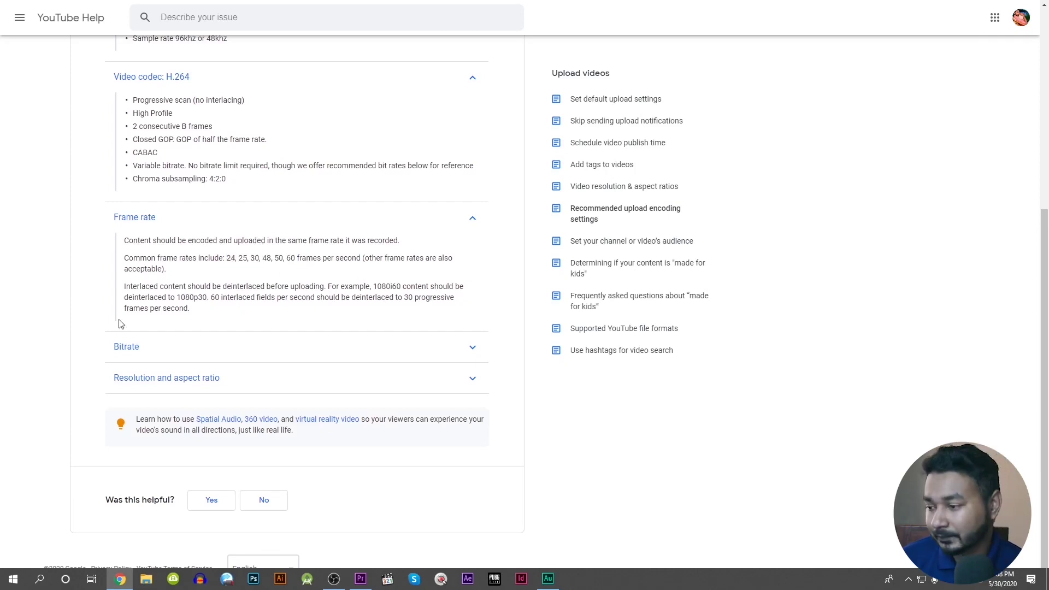
Step: Expand the Bitrate section and compare the SDR bitrates for 2160p (4k) at standard and high frame rates
left_click(224, 337)
scroll(386, 228, "down", 4)
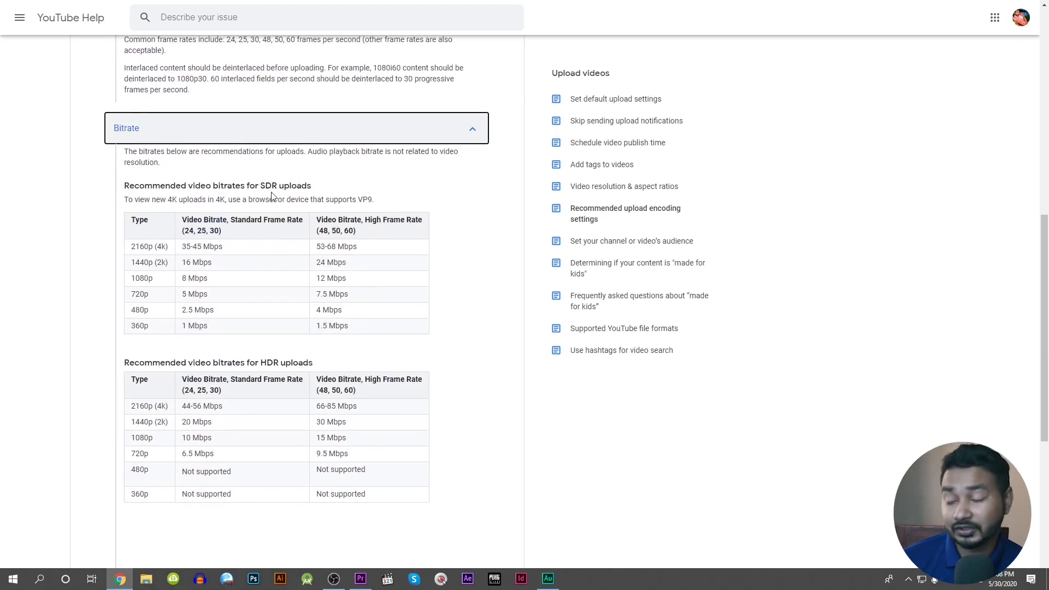
left_click_drag(135, 246, 176, 251)
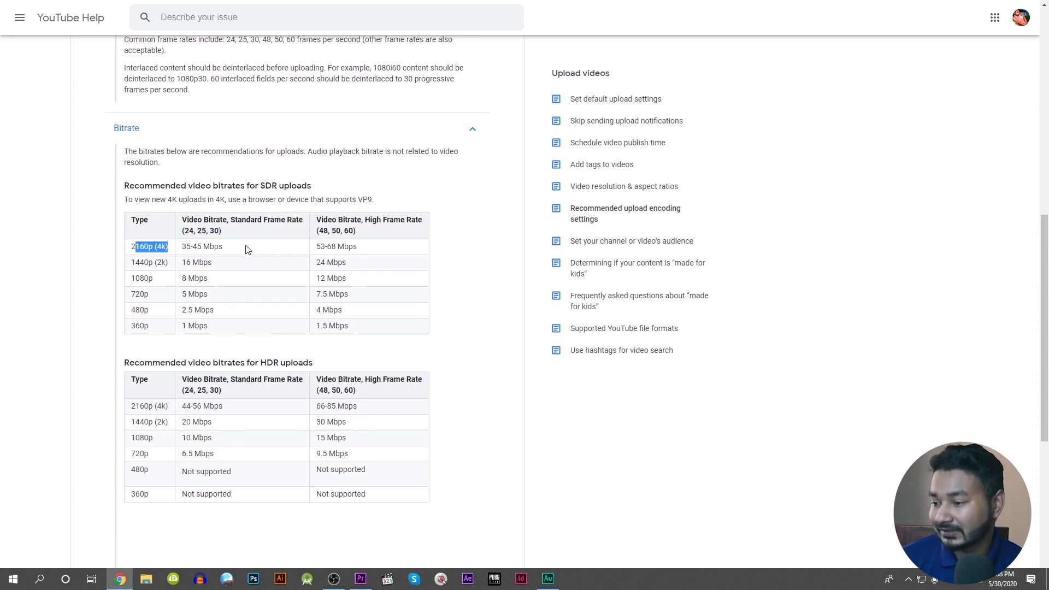
left_click_drag(182, 247, 407, 223)
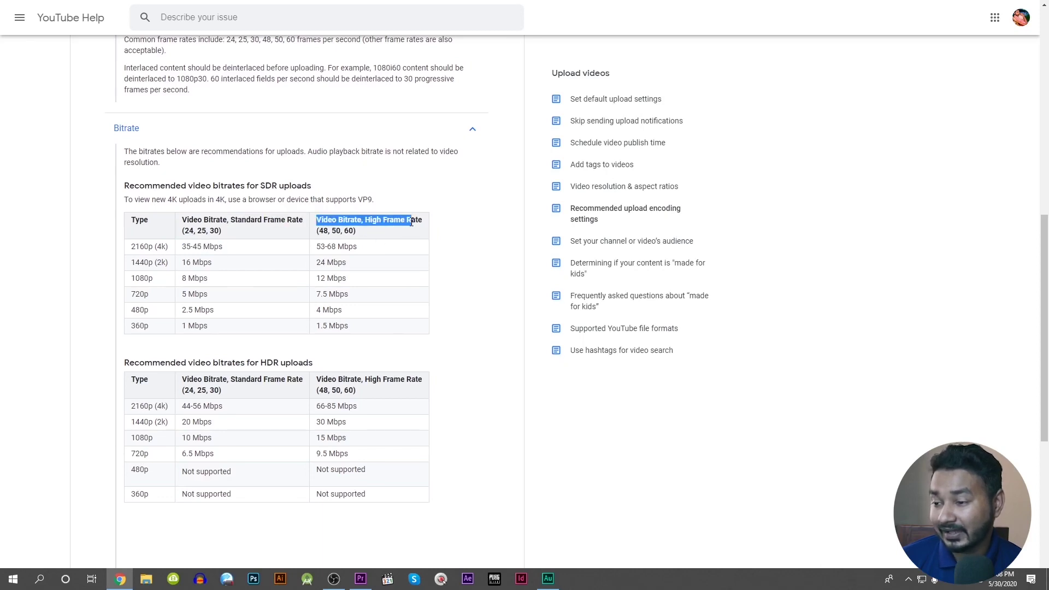
left_click_drag(304, 220, 221, 231)
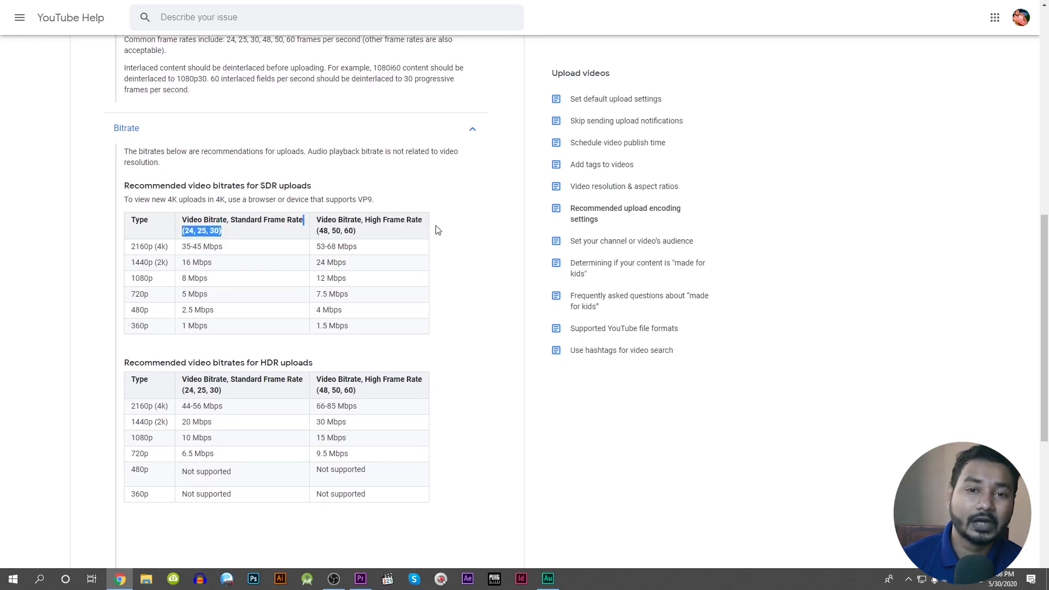
left_click(436, 230)
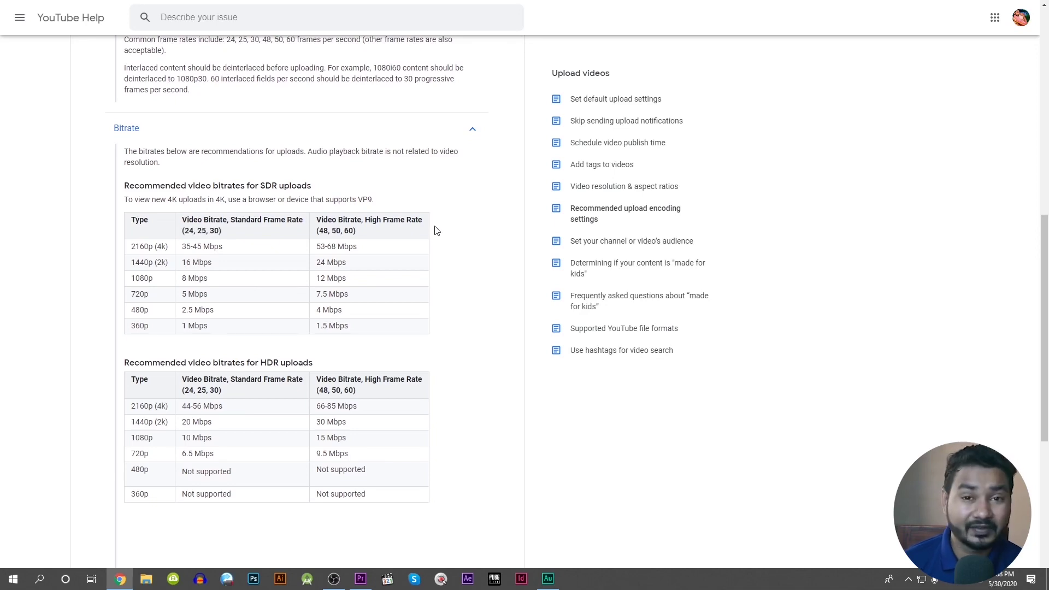
left_click_drag(321, 247, 340, 247)
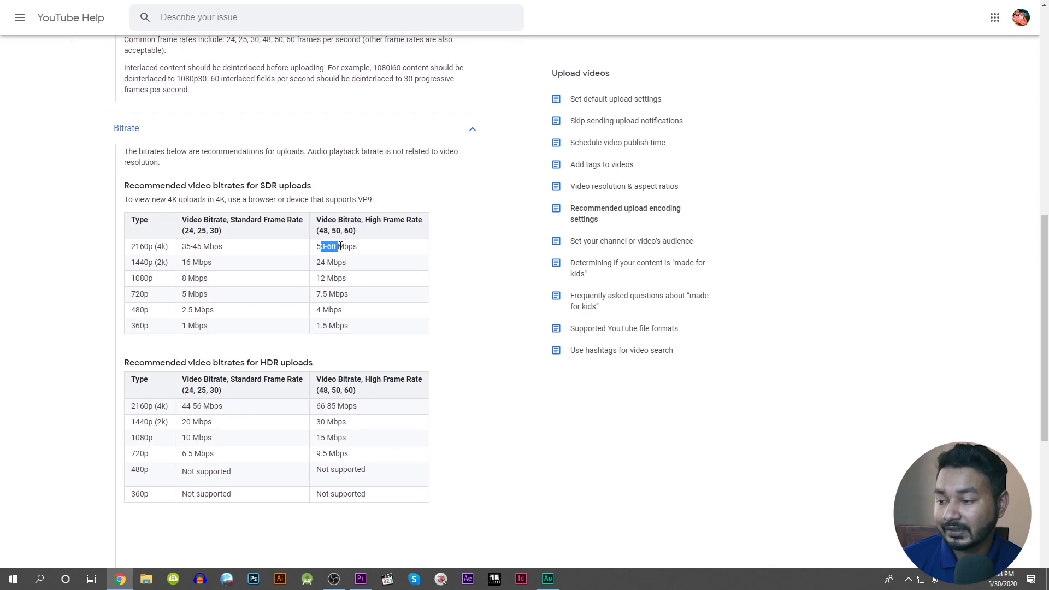
left_click(226, 265)
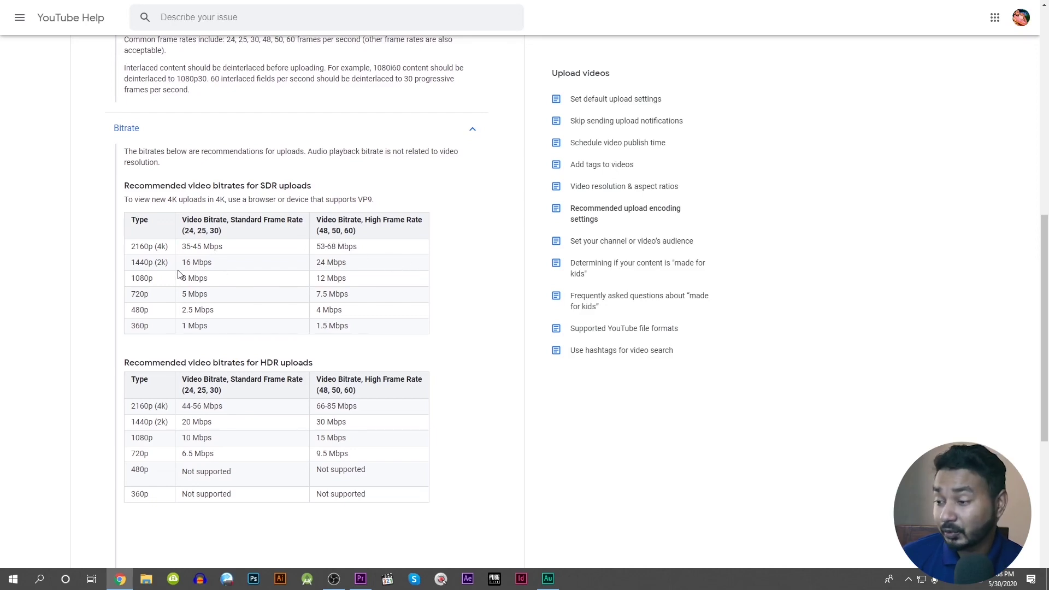
Step: Check the recommended SDR bitrates for 1440p and 1080p, and the HDR bitrate for 1080p at standard frame rate
left_click_drag(185, 262, 348, 262)
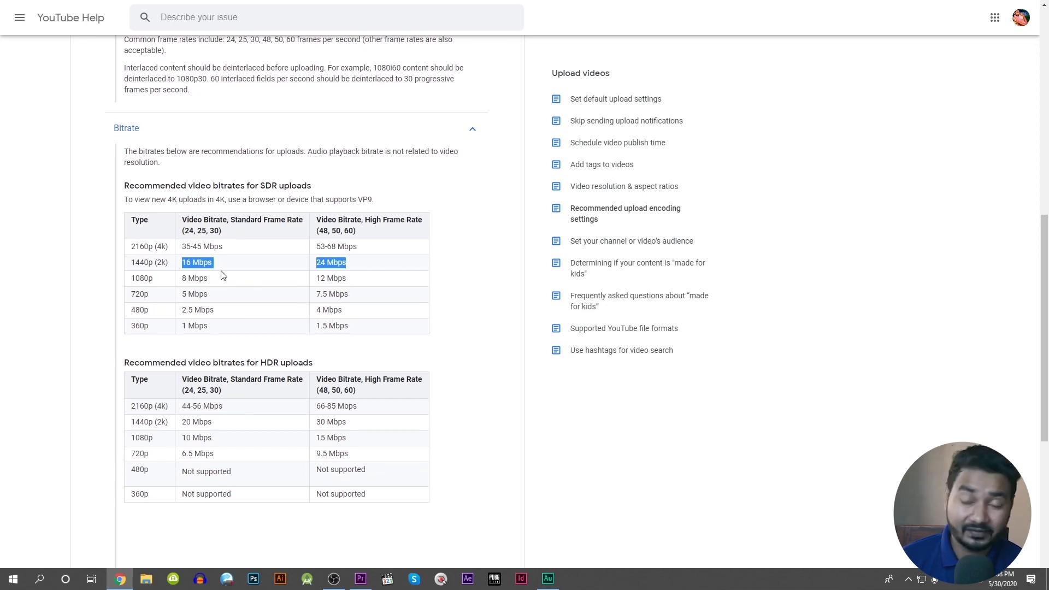
left_click_drag(222, 276, 184, 279)
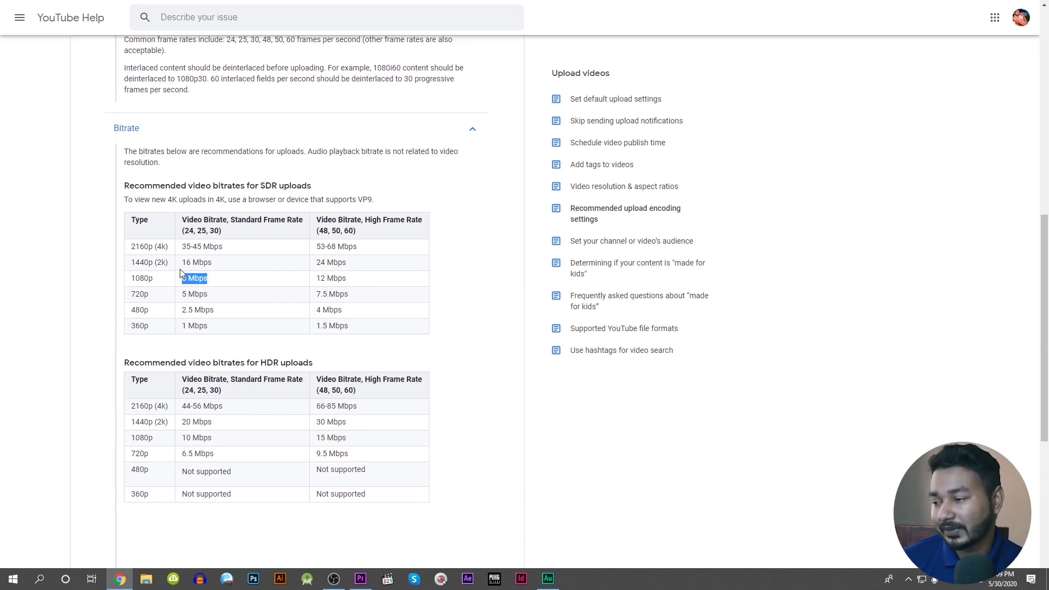
left_click_drag(302, 263, 172, 280)
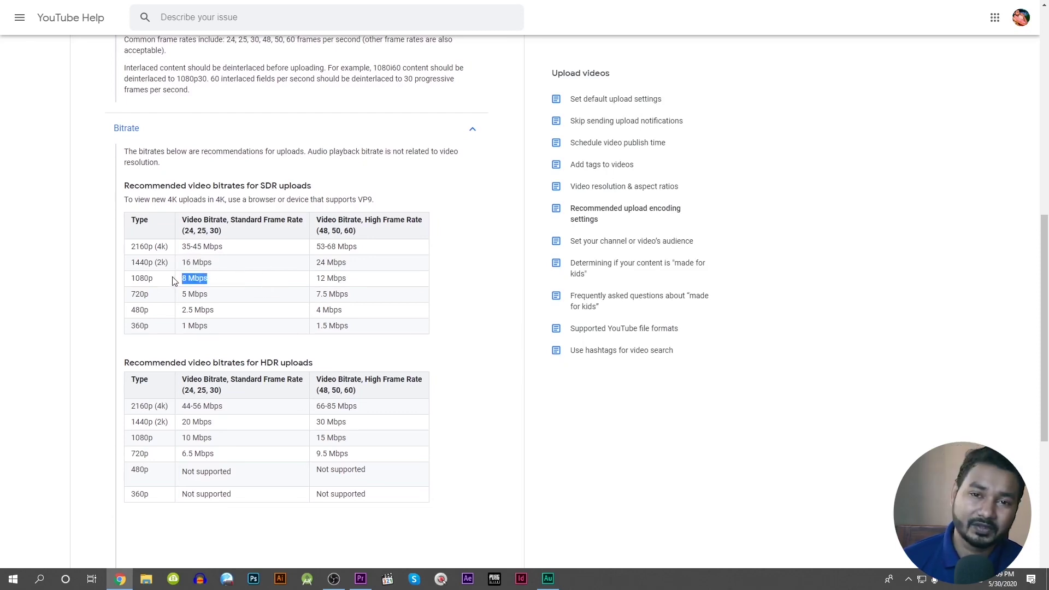
left_click(364, 220)
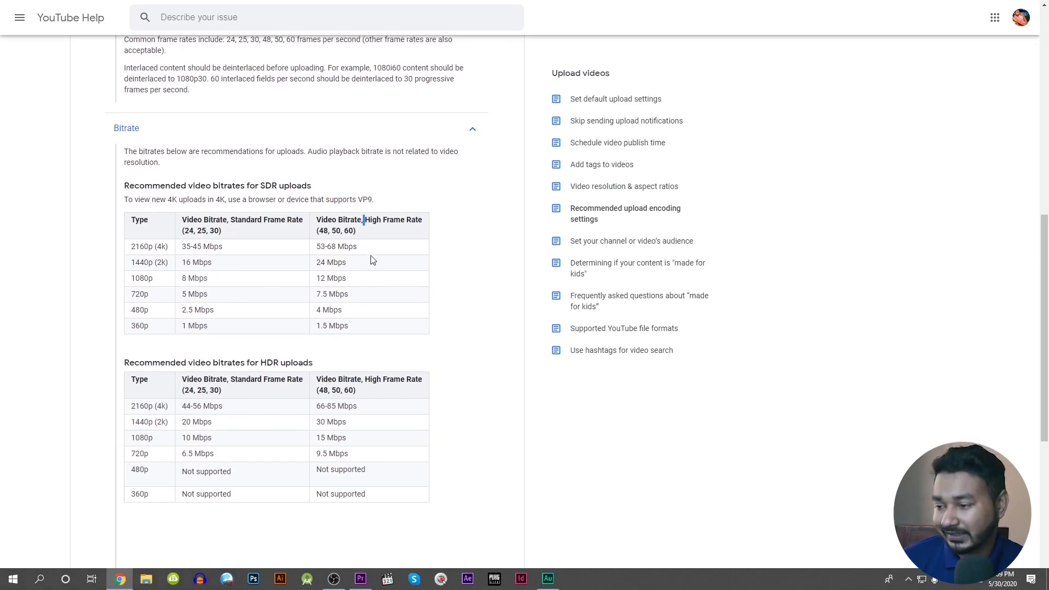
left_click_drag(353, 280, 318, 280)
scroll(238, 257, "down", 1)
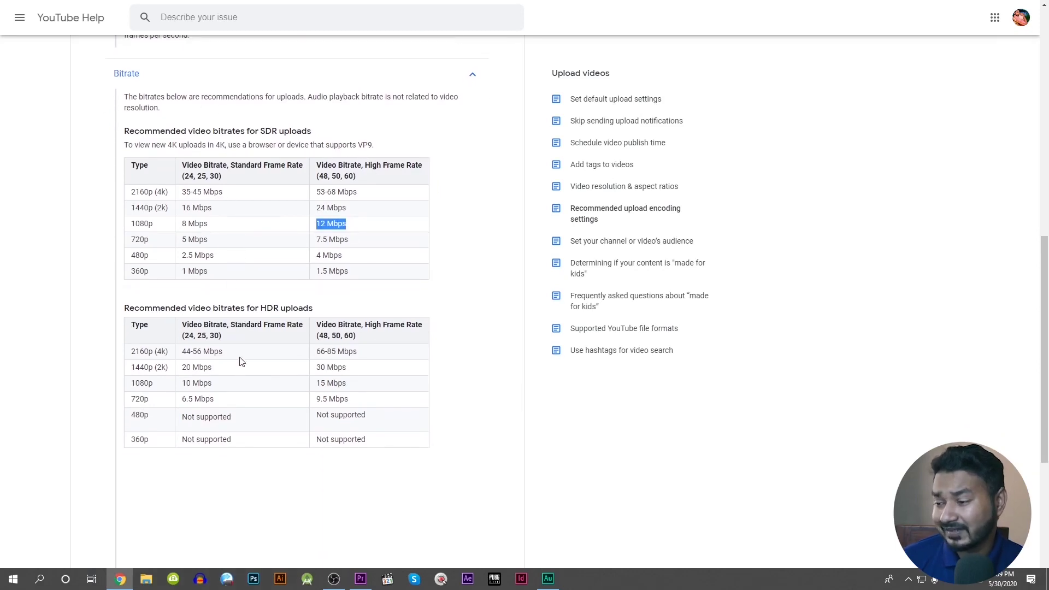
left_click_drag(180, 384, 218, 386)
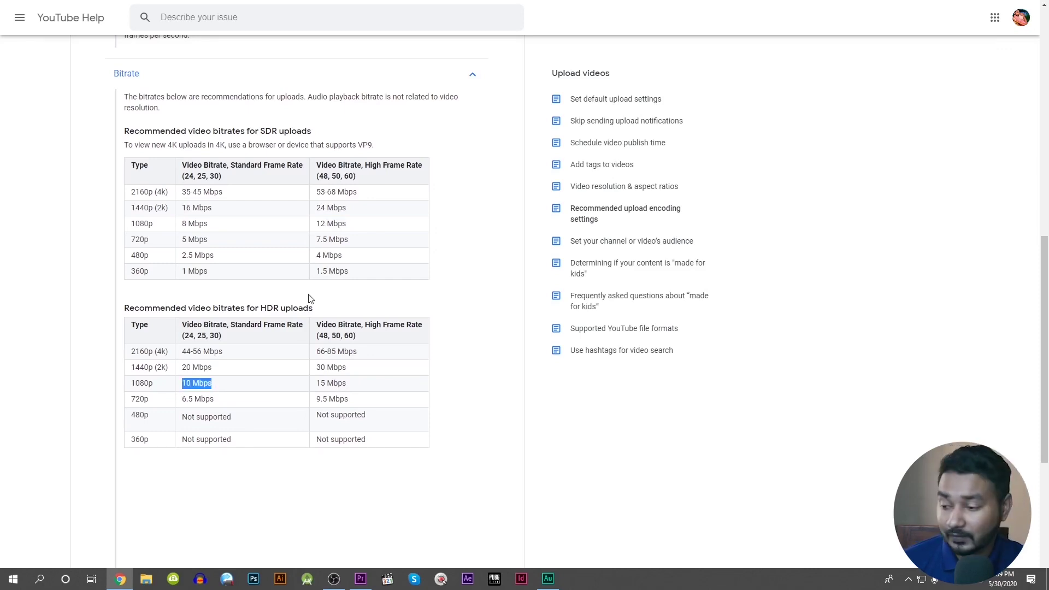
Step: Review the recommended audio bitrates for mono, stereo and 5.1 uploads
scroll(309, 298, "down", 5)
left_click_drag(139, 281, 309, 274)
left_click_drag(142, 312, 180, 313)
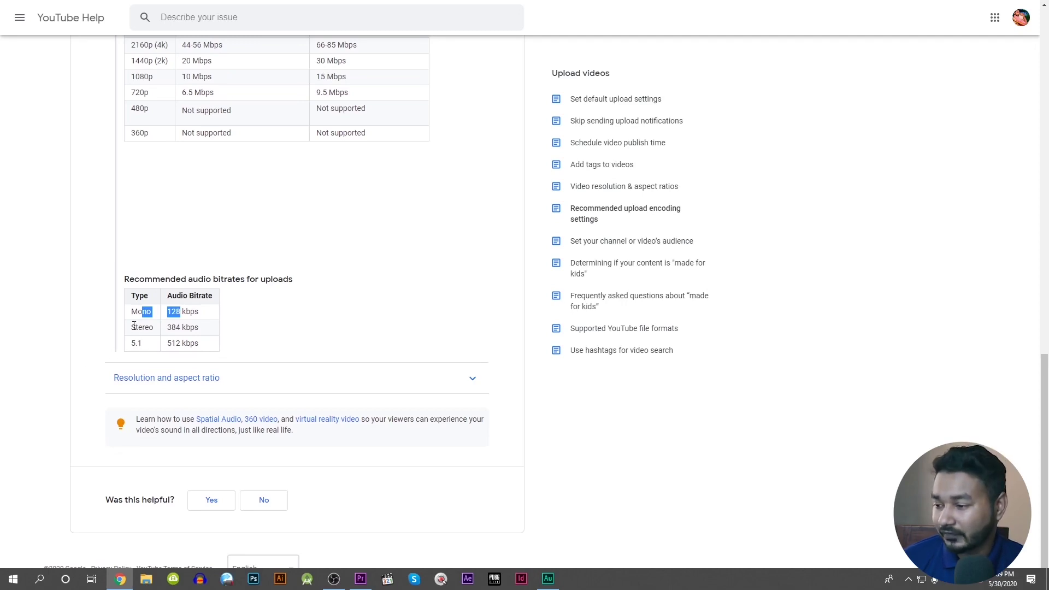
left_click_drag(134, 326, 203, 332)
left_click(179, 342)
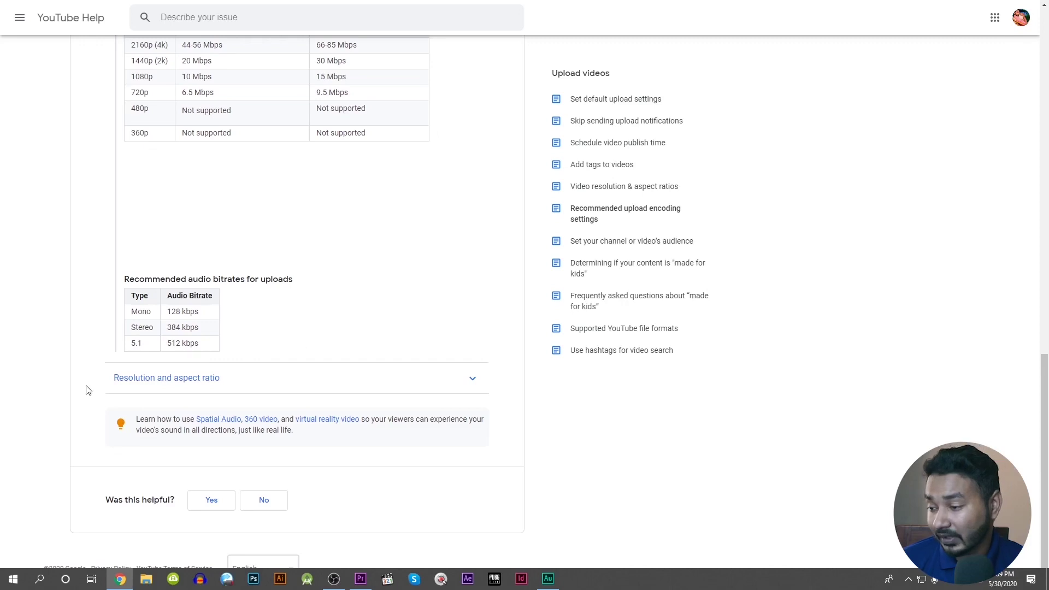
left_click_drag(175, 345, 217, 349)
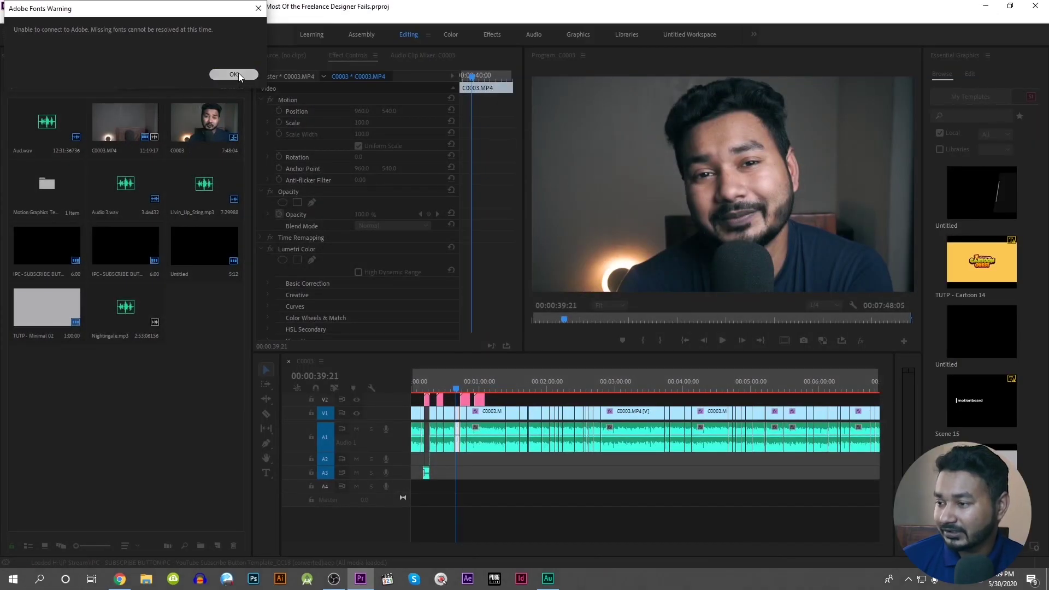
Step: Switch to Premiere Pro, dismiss the Adobe Fonts warning, and clear the C0003 sequence's in and out points
left_click(234, 74)
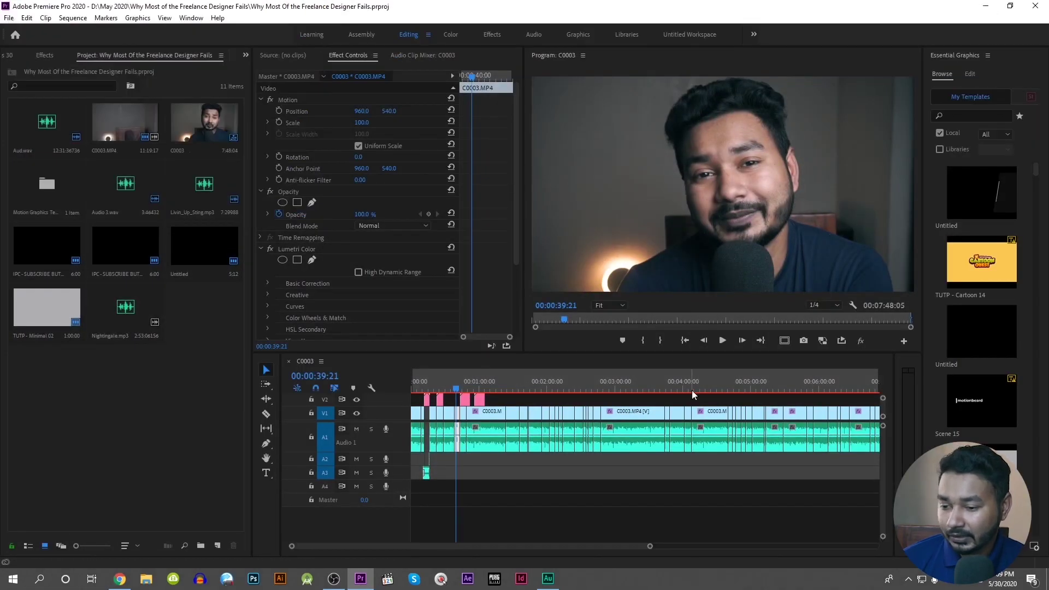
scroll(565, 454, "down", 4)
left_click(305, 405)
key("space")
left_click(744, 390)
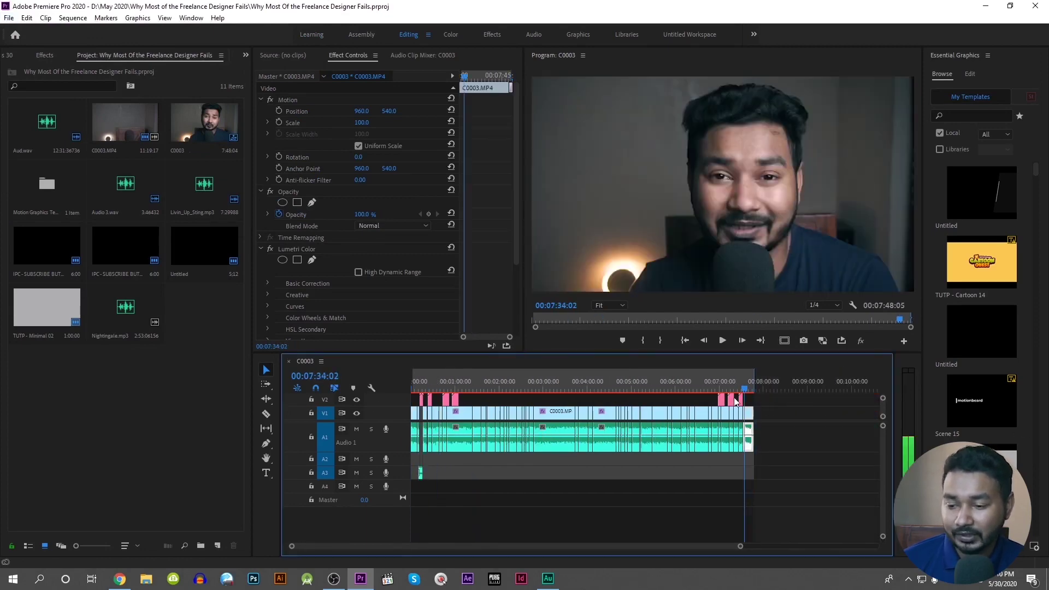
left_click(731, 389)
right_click(700, 385)
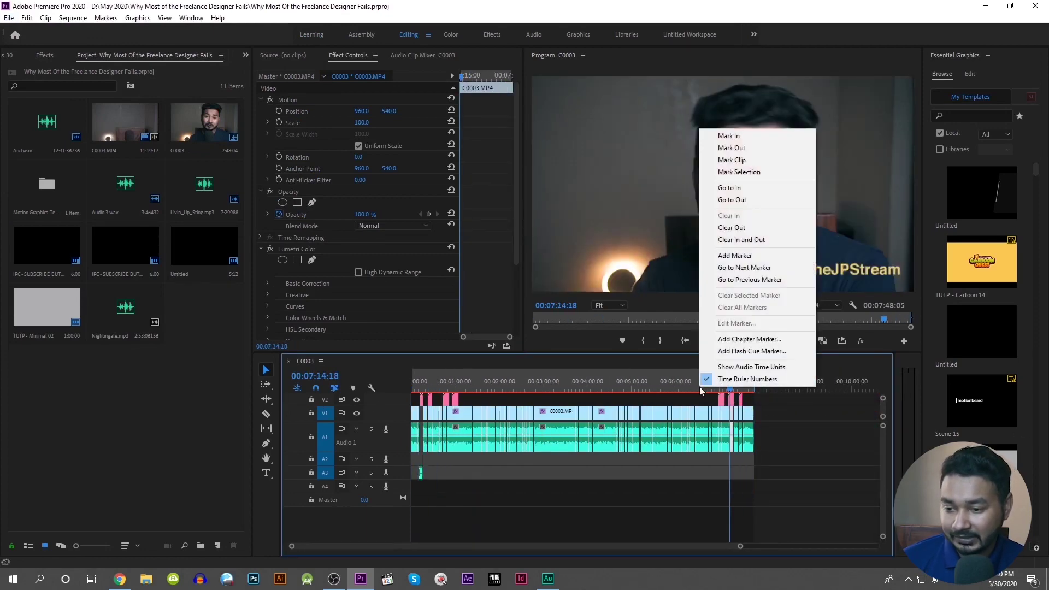
left_click(747, 240)
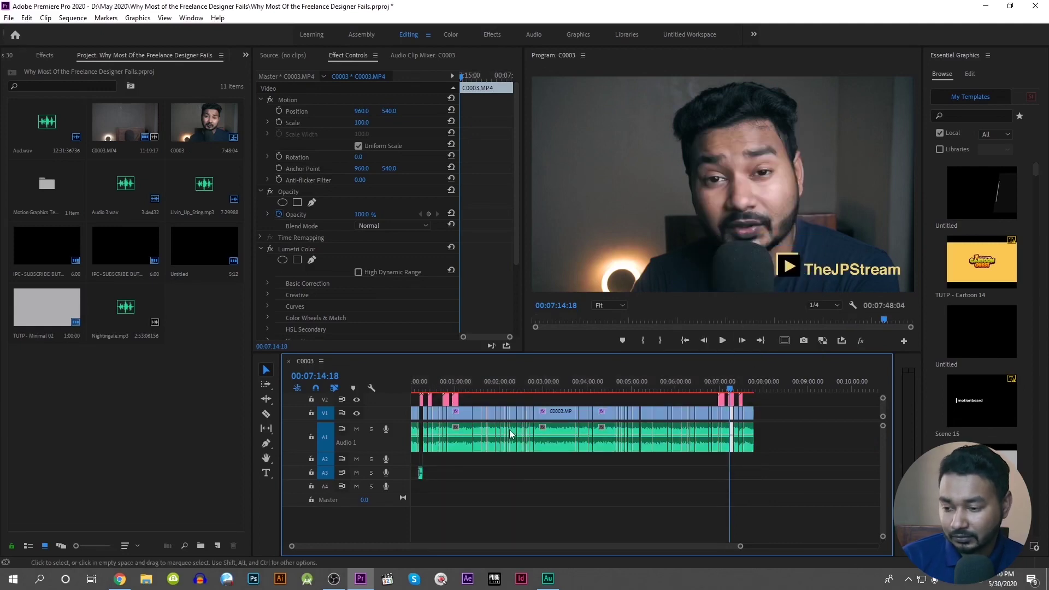
Step: Mark the in point at the start of the sequence and the out point at its end, 00:07:48:04
key("Home")
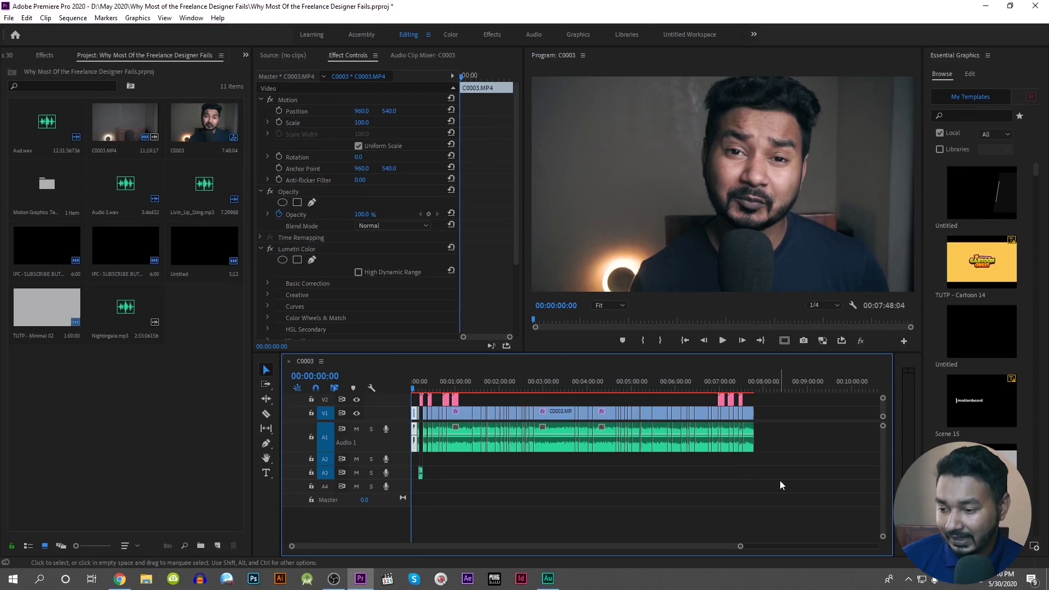
key("ctrl+a")
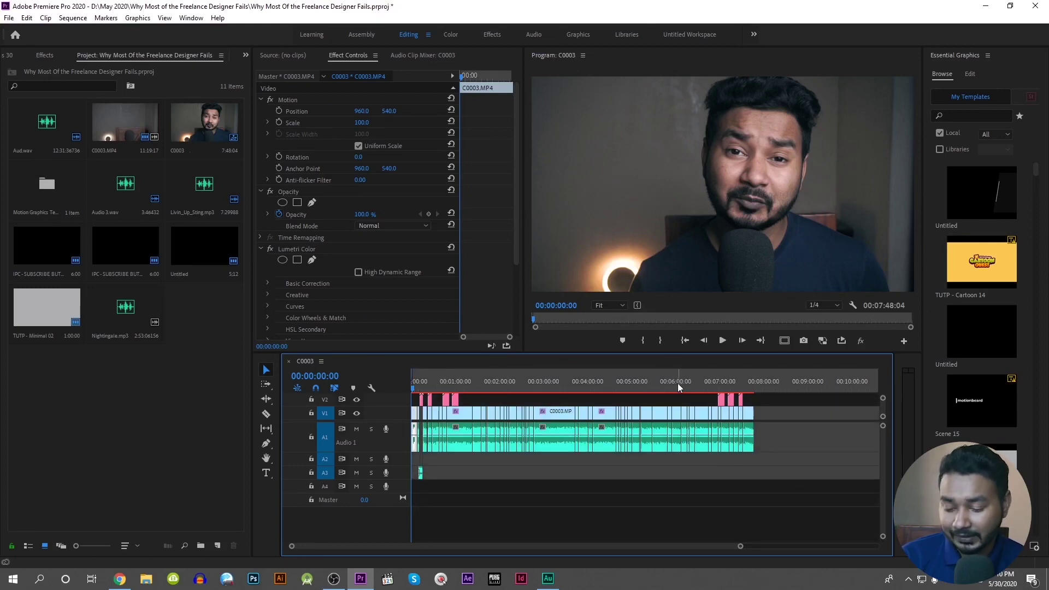
key("End")
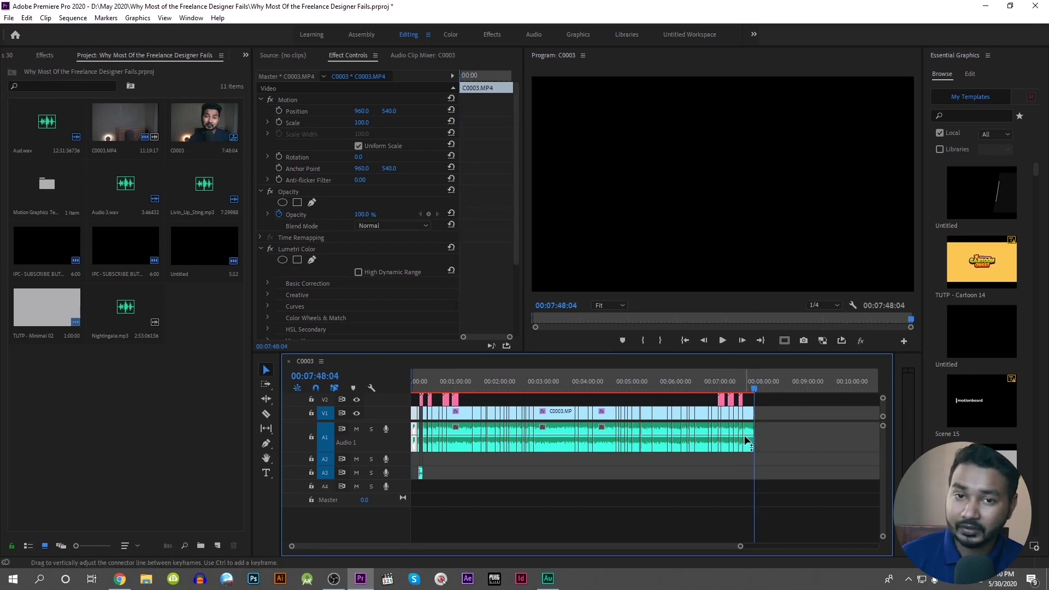
key("o")
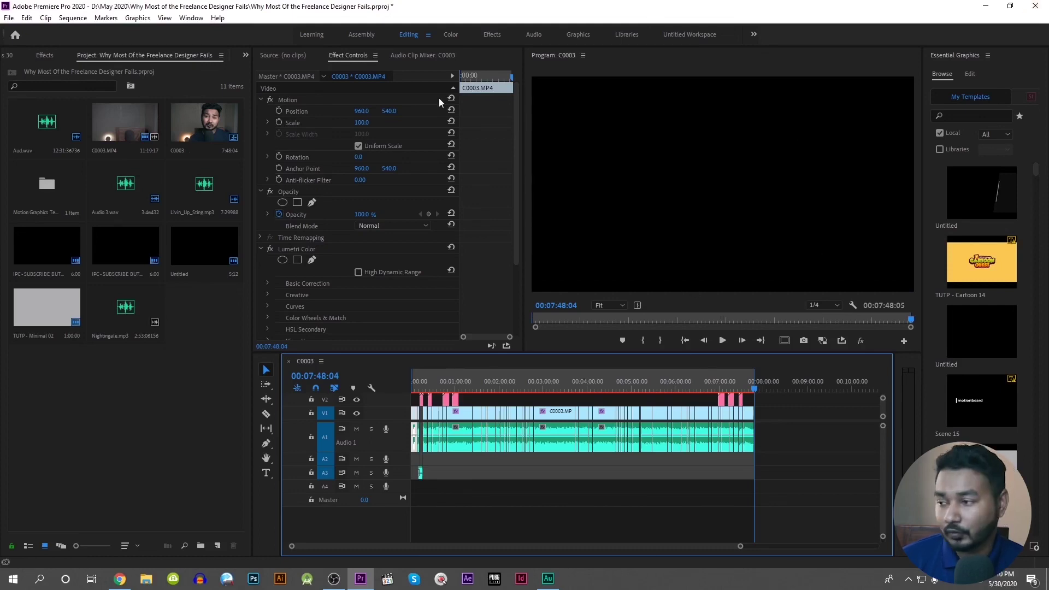
Step: Open the media export settings for the C0003 sequence
left_click(9, 17)
mouse_move(167, 336)
left_click(202, 333)
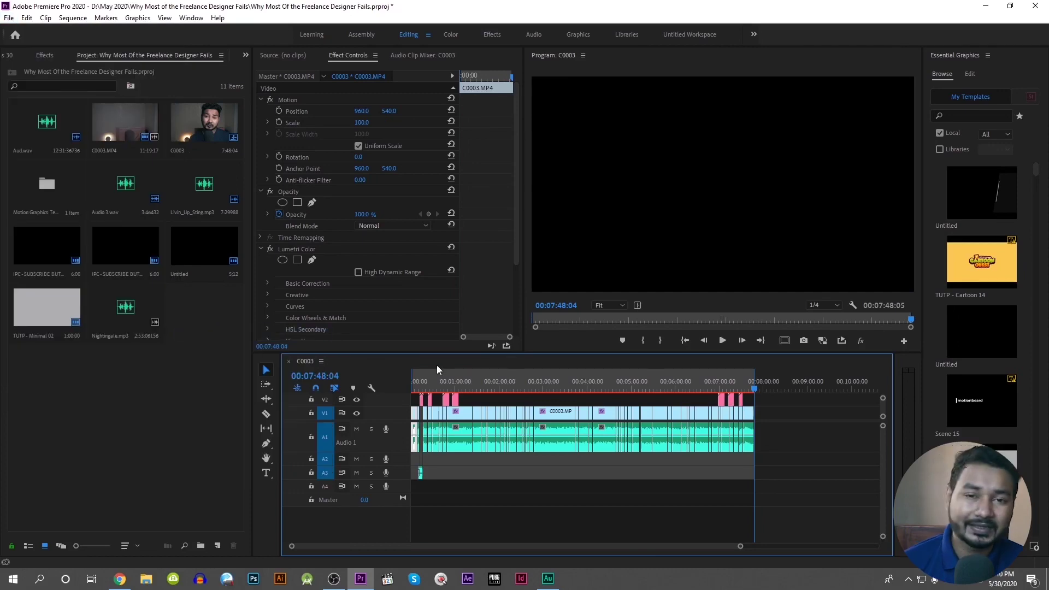
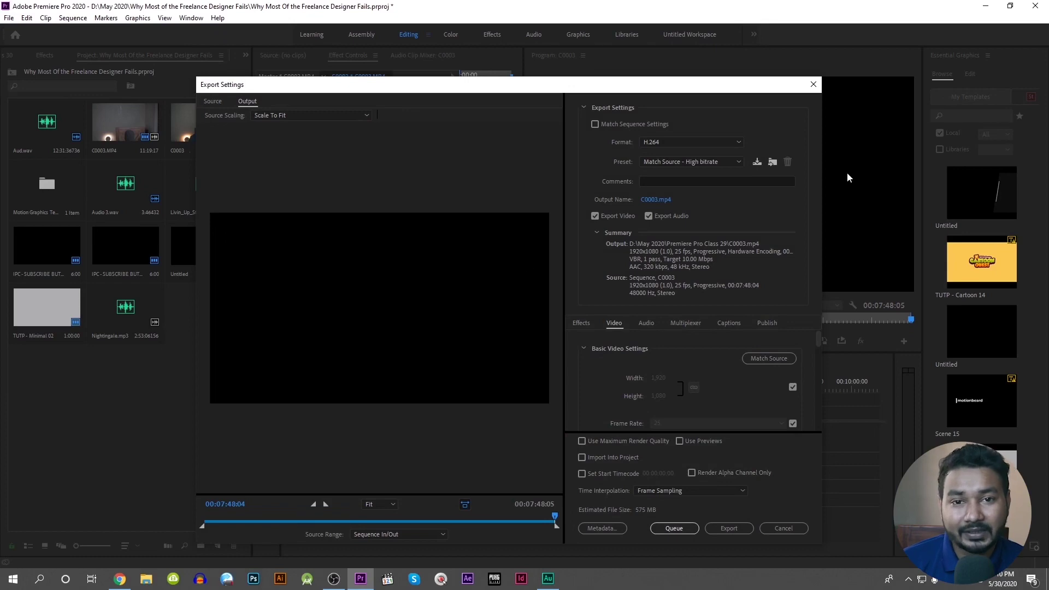
Step: Set the export format to H.264 and choose the Vimeo 1080p Full HD preset
left_click(720, 145)
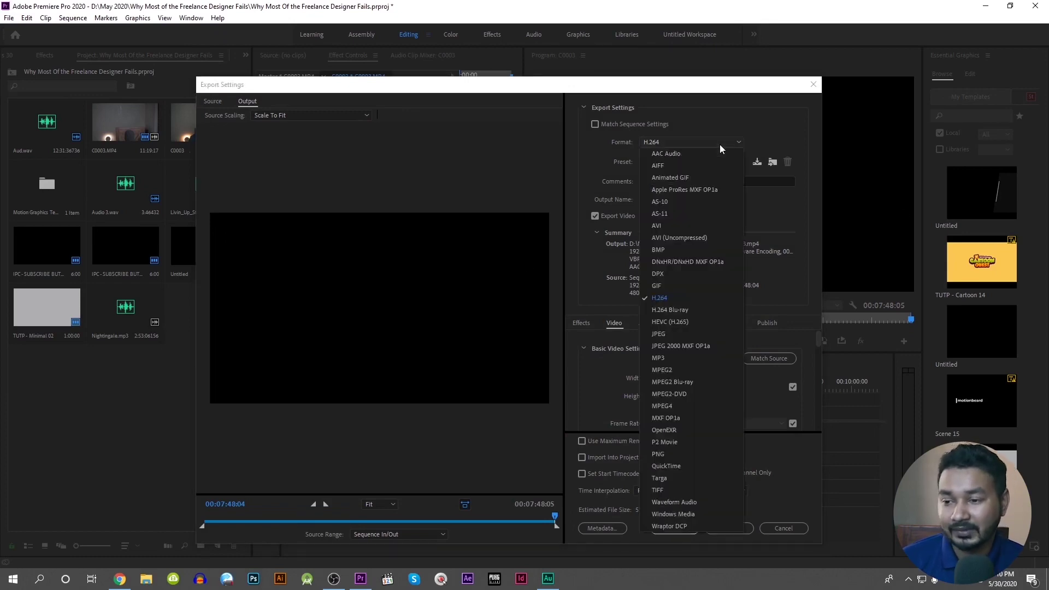
left_click(681, 298)
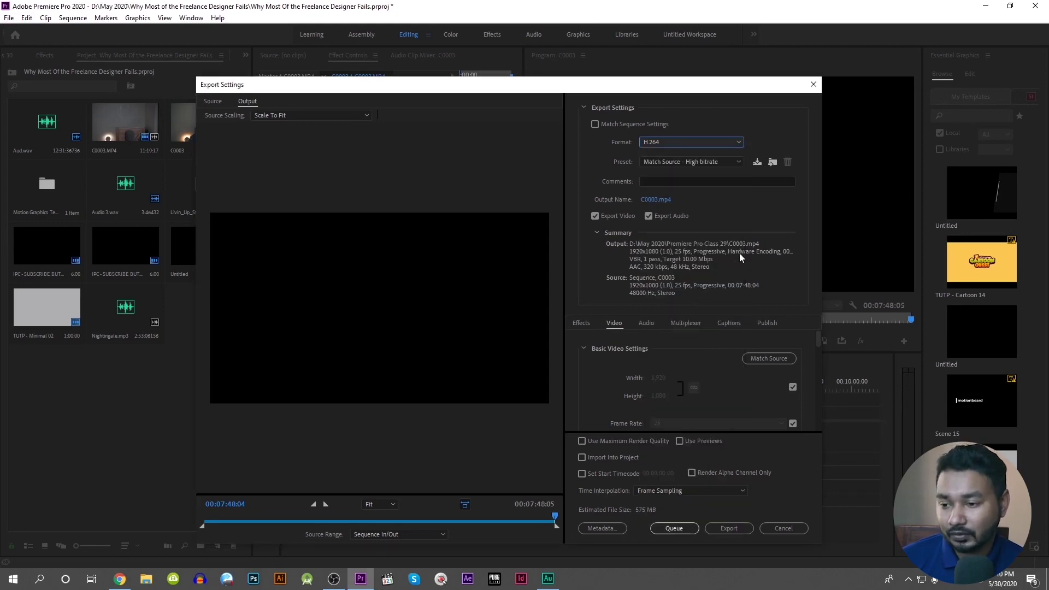
left_click(659, 164)
scroll(744, 392, "down", 5)
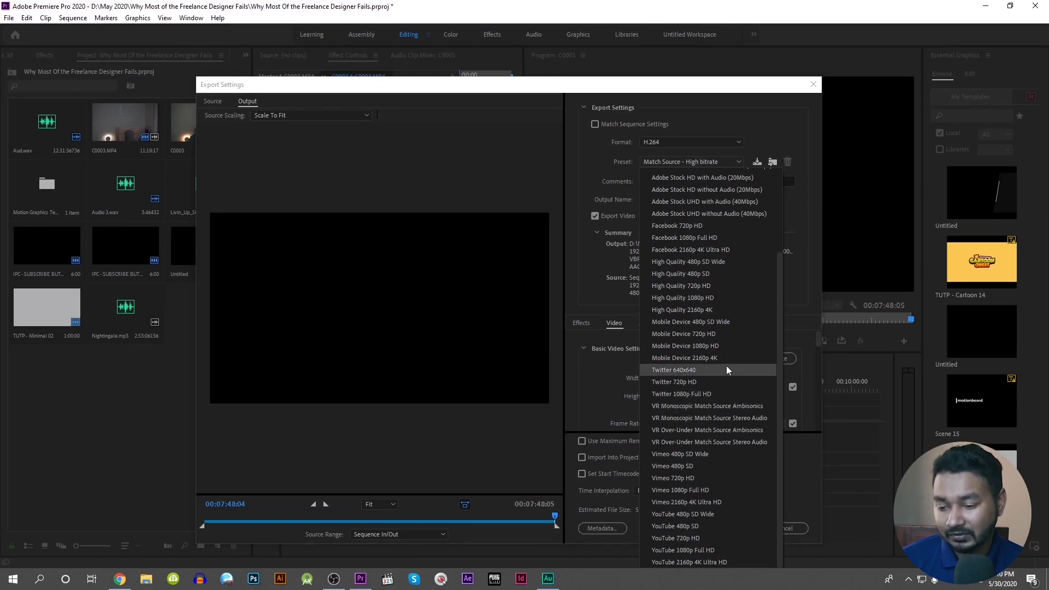
left_click(705, 496)
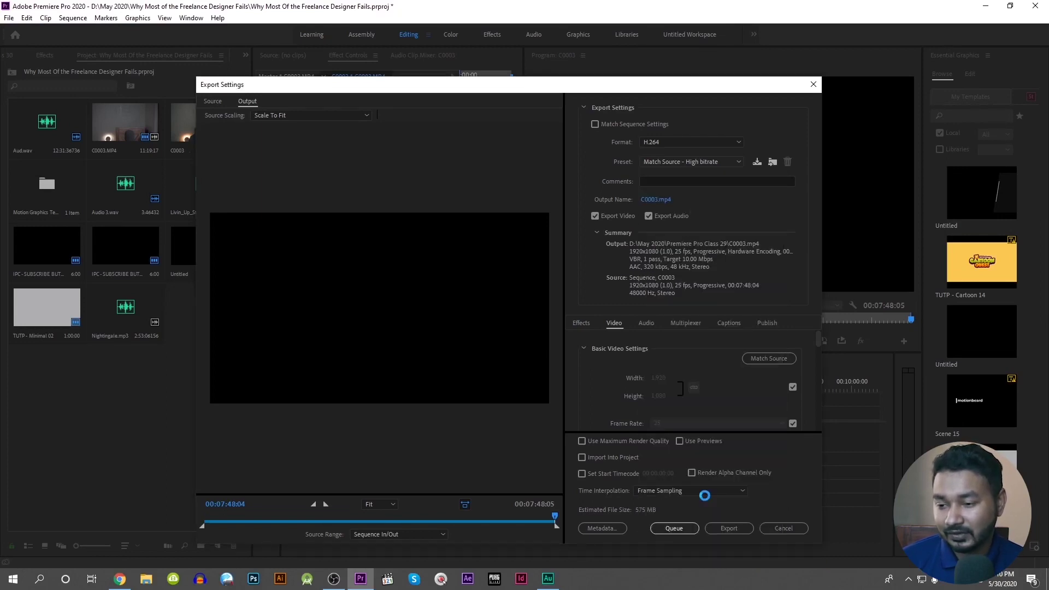
Step: Compare the export's bitrate settings with YouTube Help's recommended SDR bitrates for 1080p and 1440p uploads in Chrome, and return to Premiere Pro
scroll(615, 346, "down", 4)
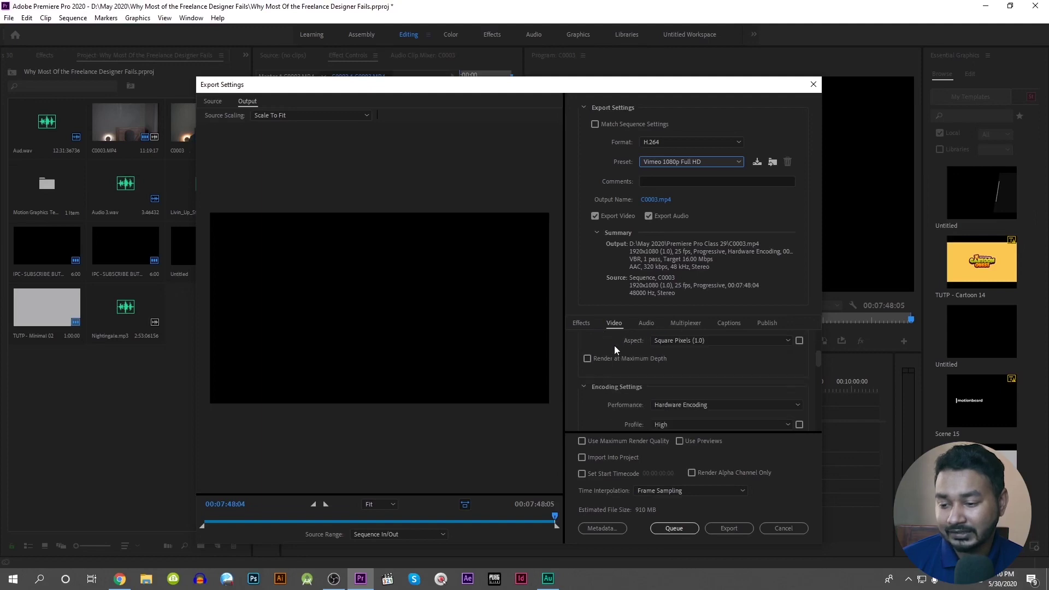
scroll(614, 345, "down", 8)
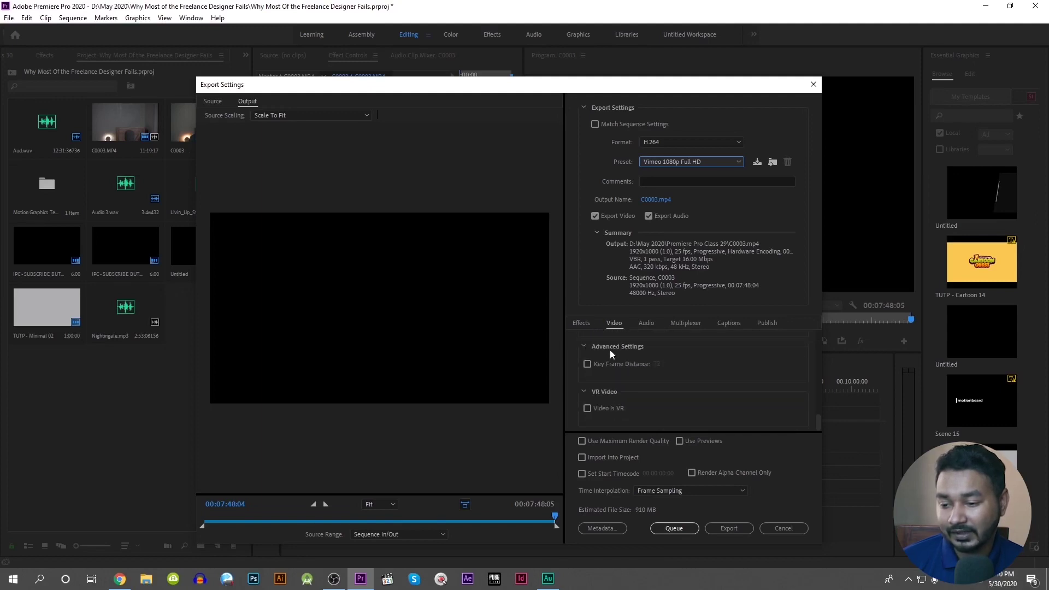
scroll(629, 393, "up", 3)
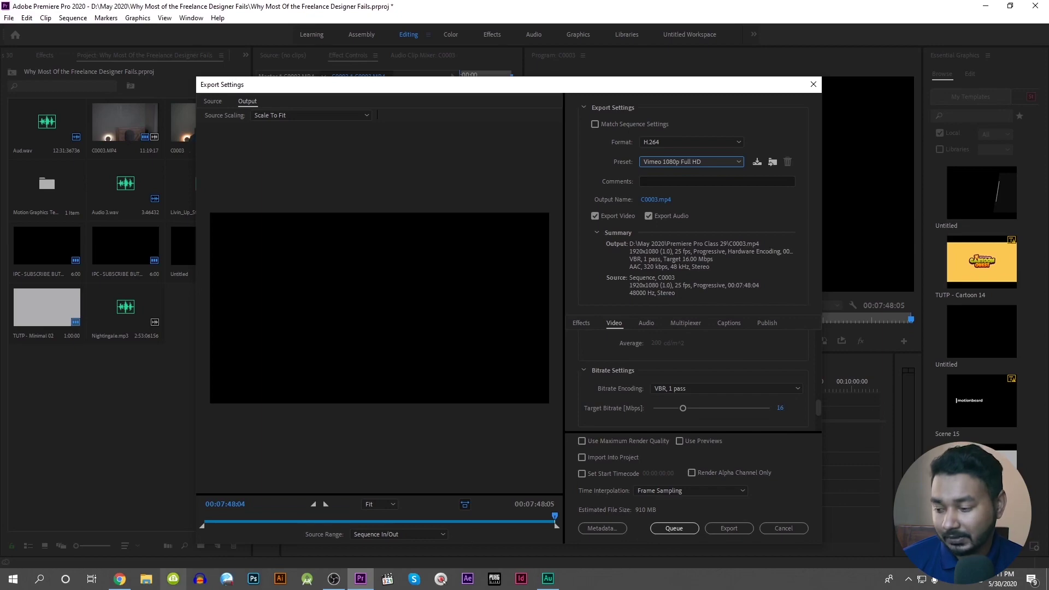
left_click(120, 579)
scroll(183, 228, "up", 4)
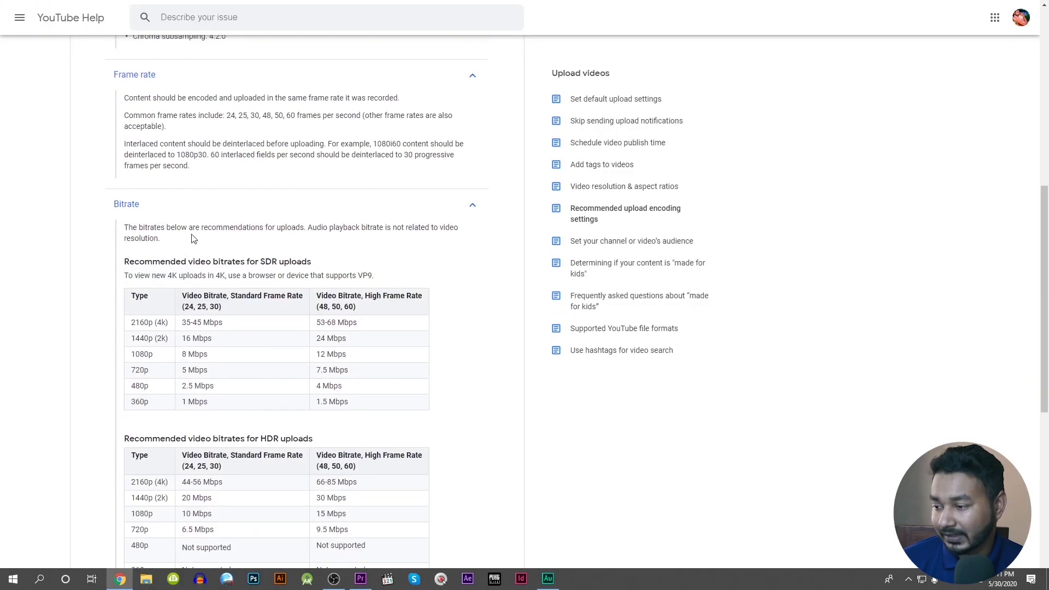
left_click_drag(217, 354, 190, 354)
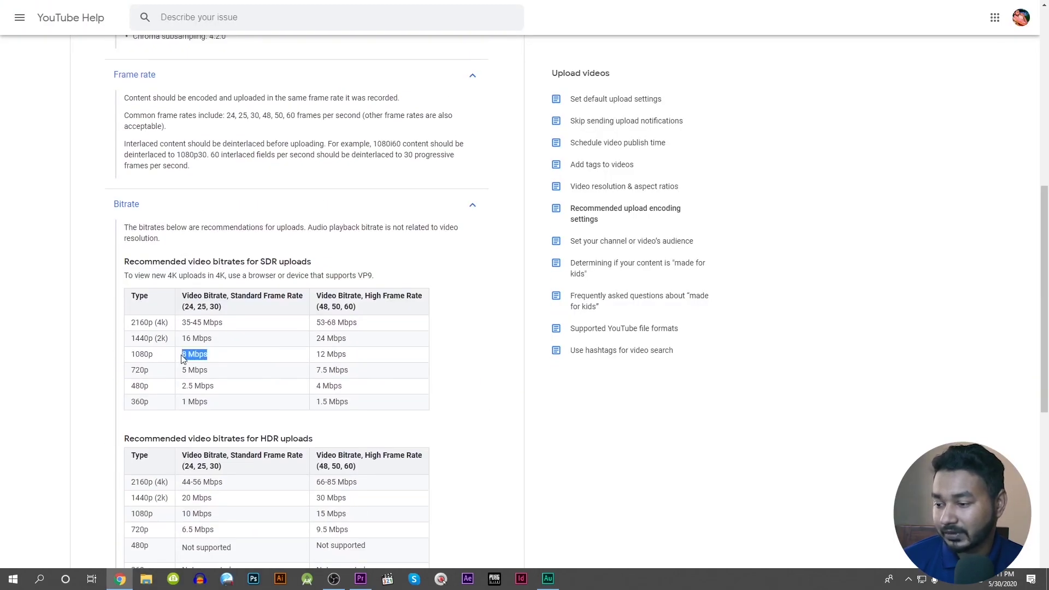
left_click_drag(346, 354, 296, 358)
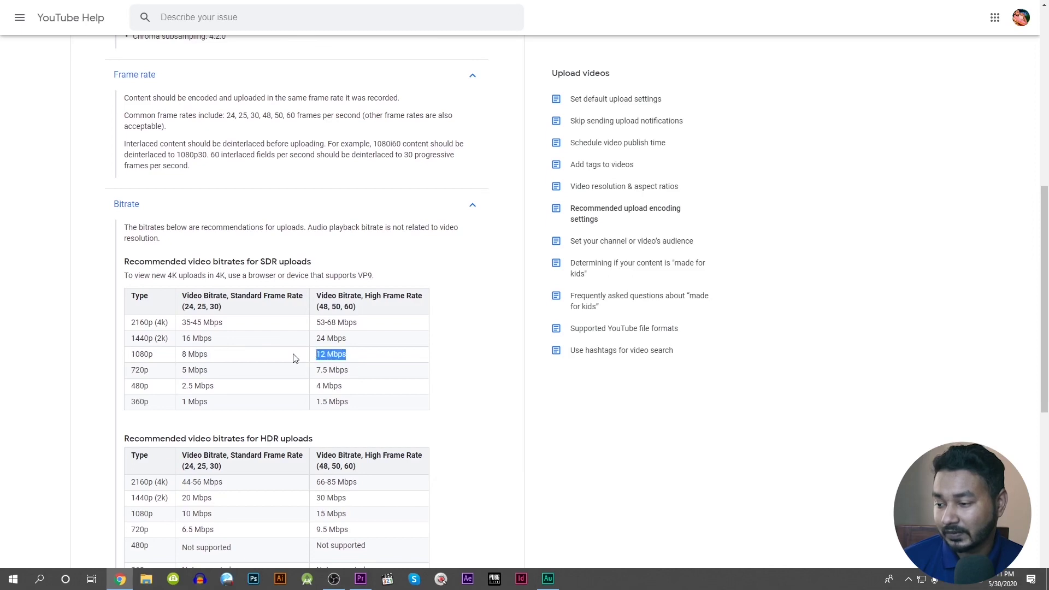
left_click_drag(181, 338, 230, 339)
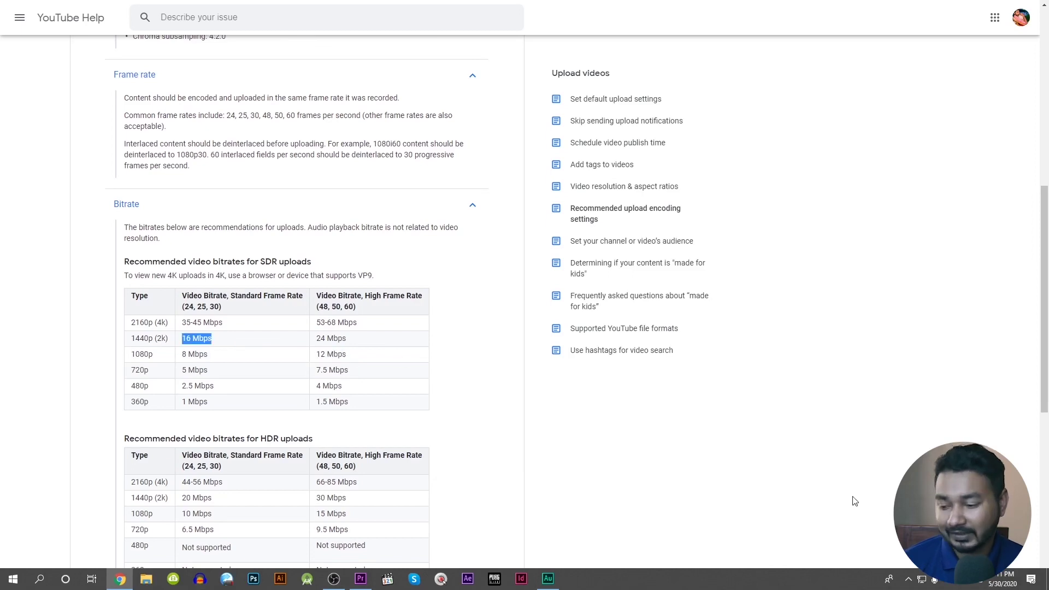
left_click(361, 568)
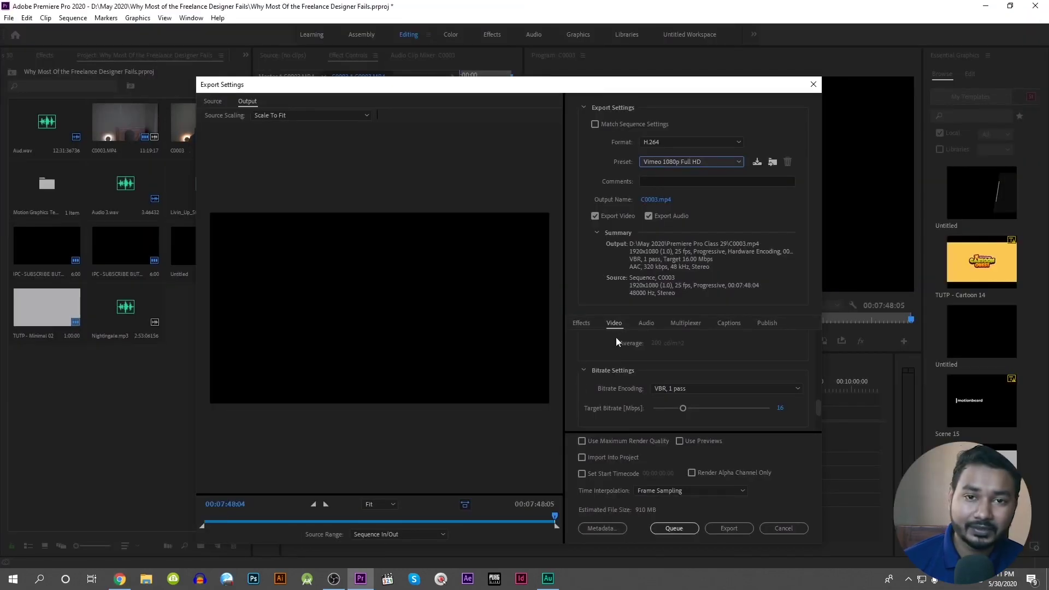
Step: Set the video target bitrate to 8 Mbps
left_click(781, 408)
type("8")
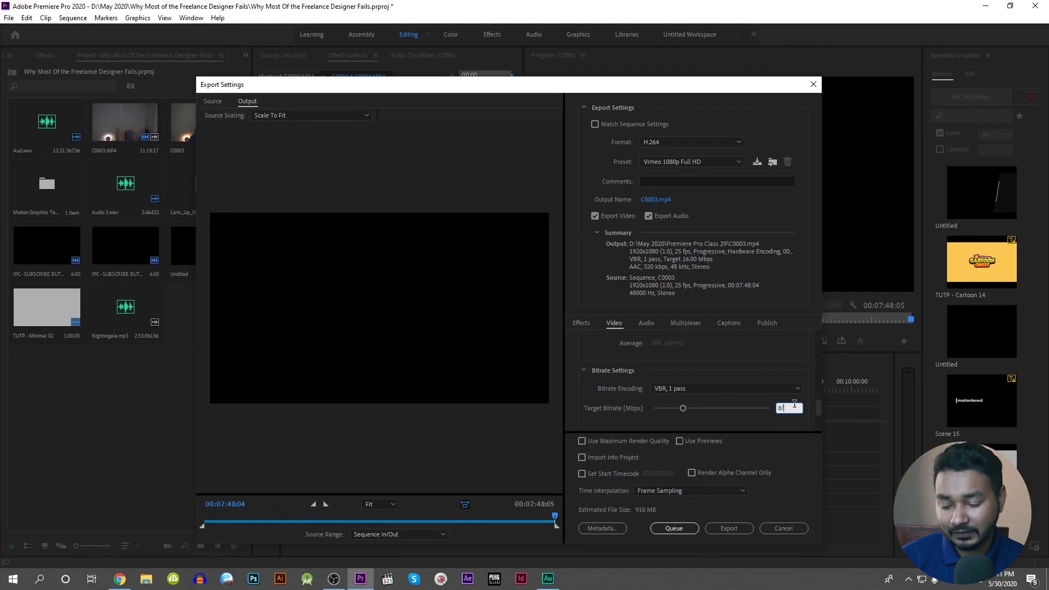
key("Return")
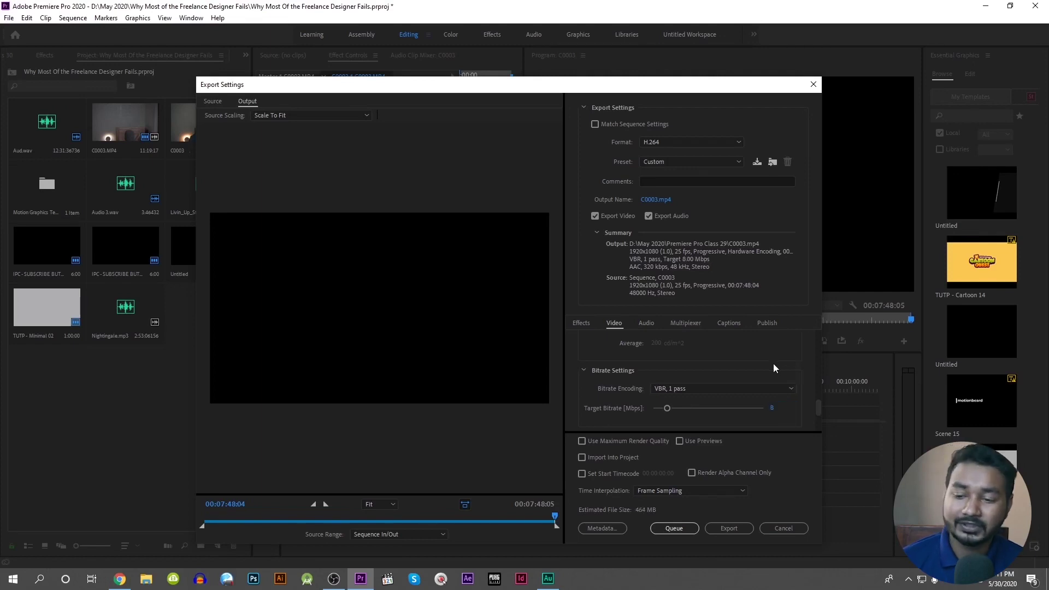
Step: Set the video target bitrate to 16 Mbps
scroll(773, 363, "down", 2)
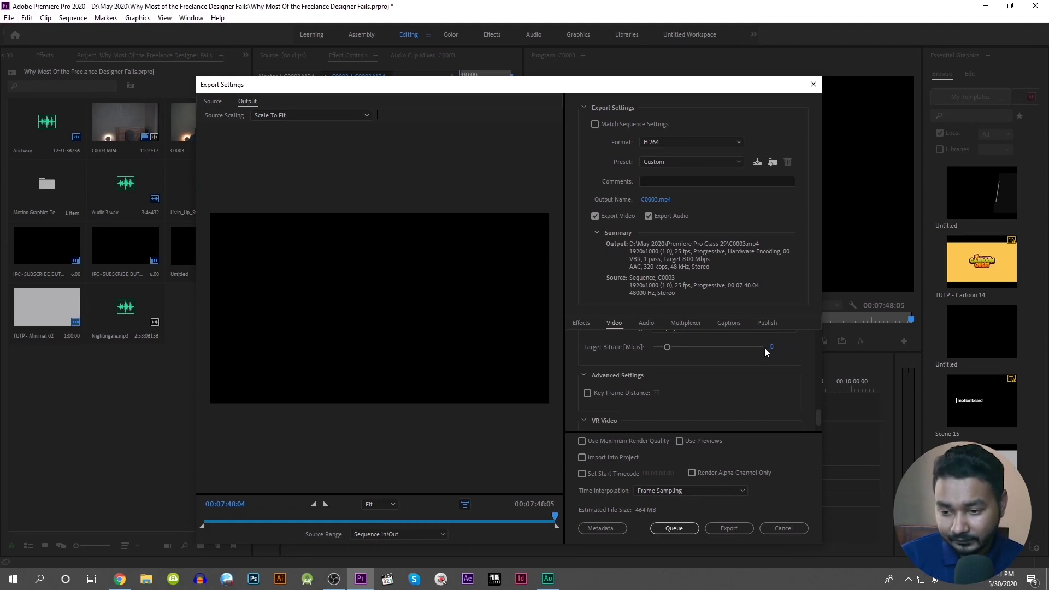
left_click(772, 347)
type("16")
key("Return")
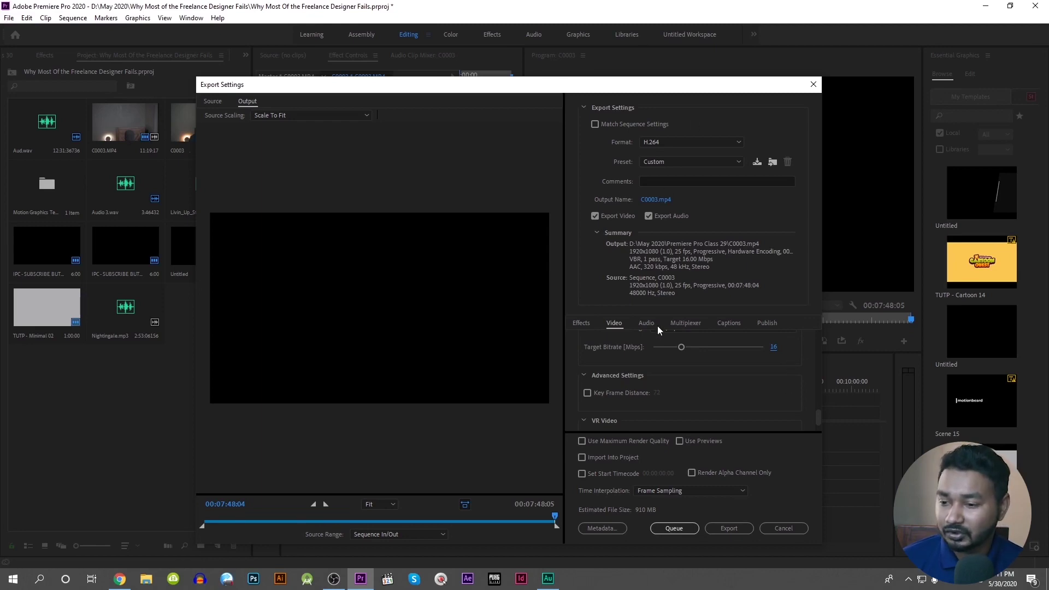
Step: Name the output file Test and save it as an MP4 in the Premiere Pro Class 29 folder
left_click(652, 200)
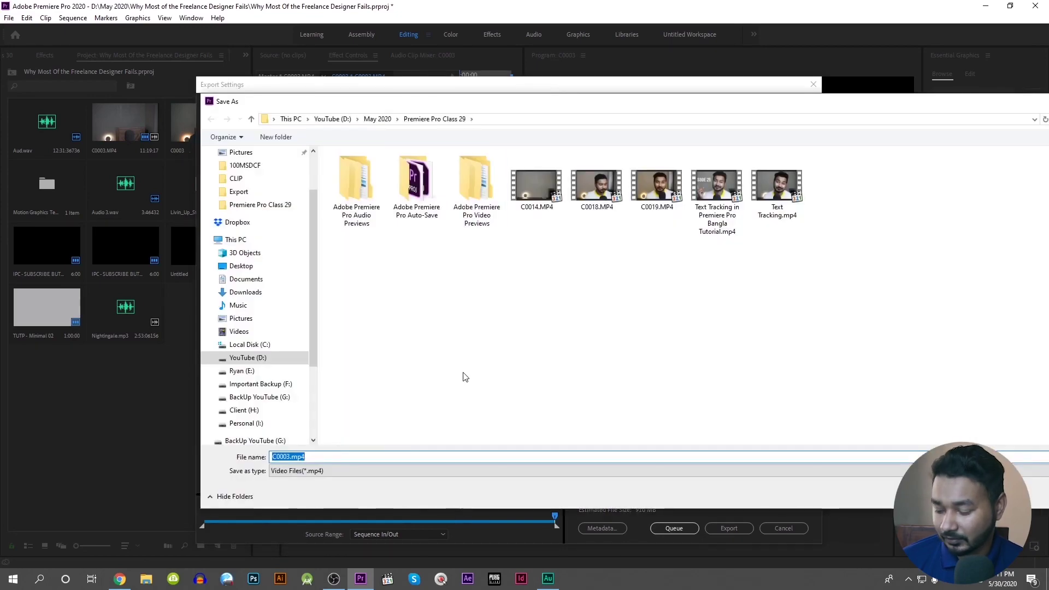
type("Test")
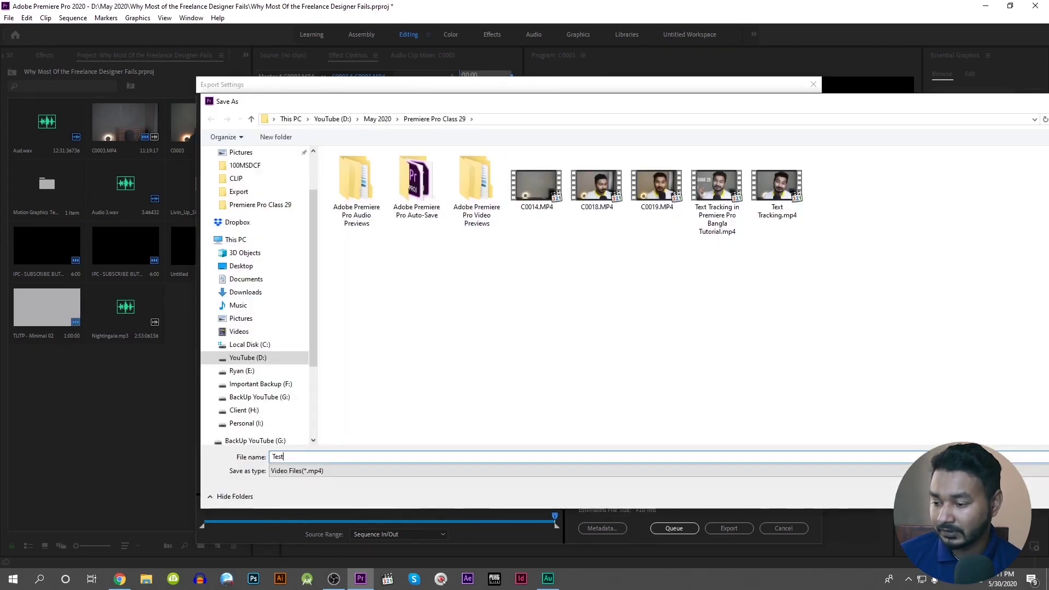
left_click_drag(907, 109, 764, 110)
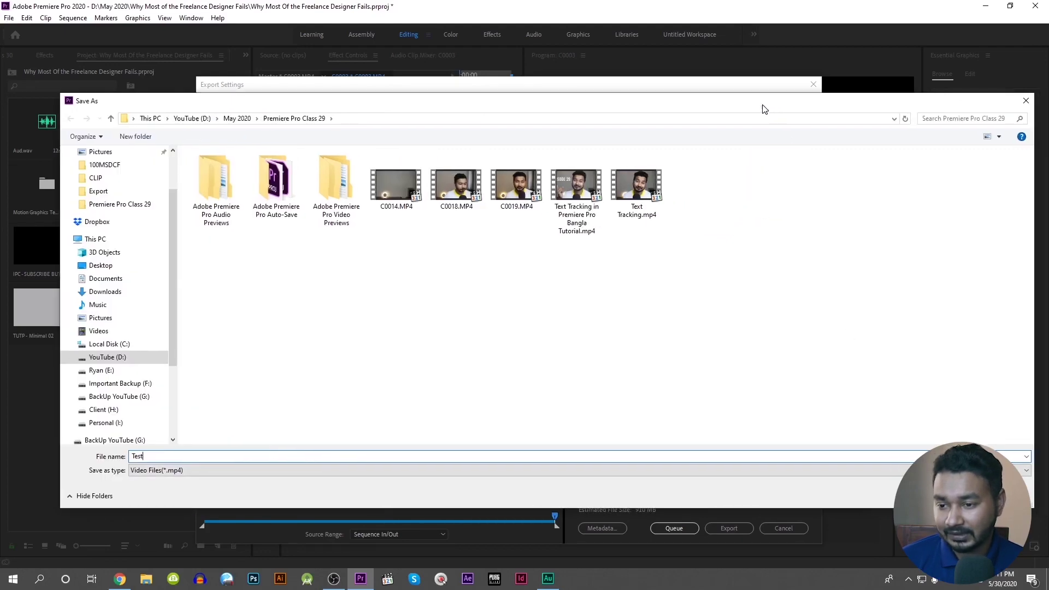
left_click(886, 480)
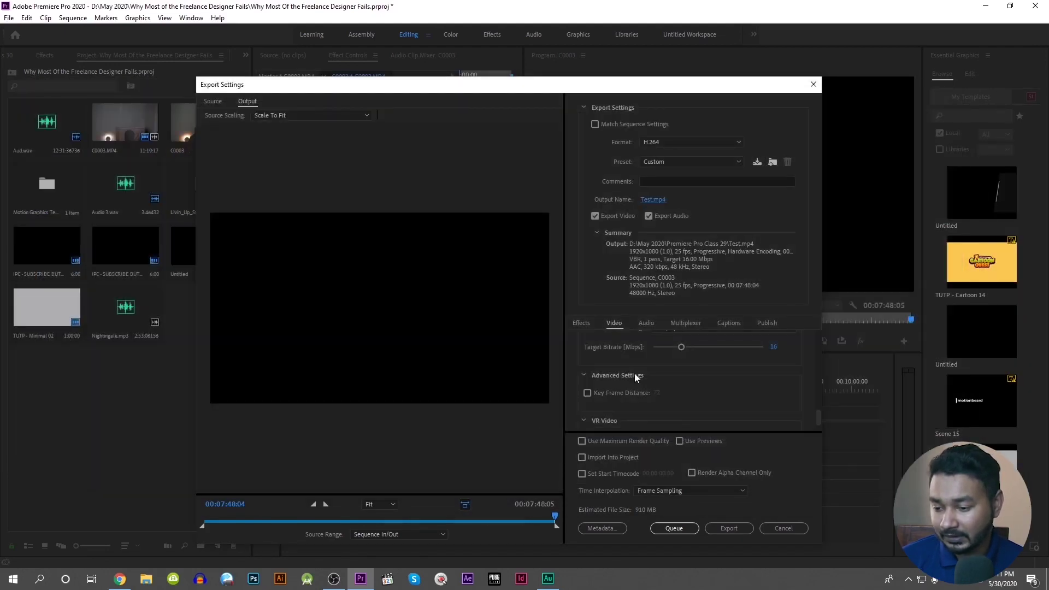
Step: Enable Use Maximum Render Quality and Render at Maximum Depth, and start exporting the sequence
scroll(623, 381, "down", 1)
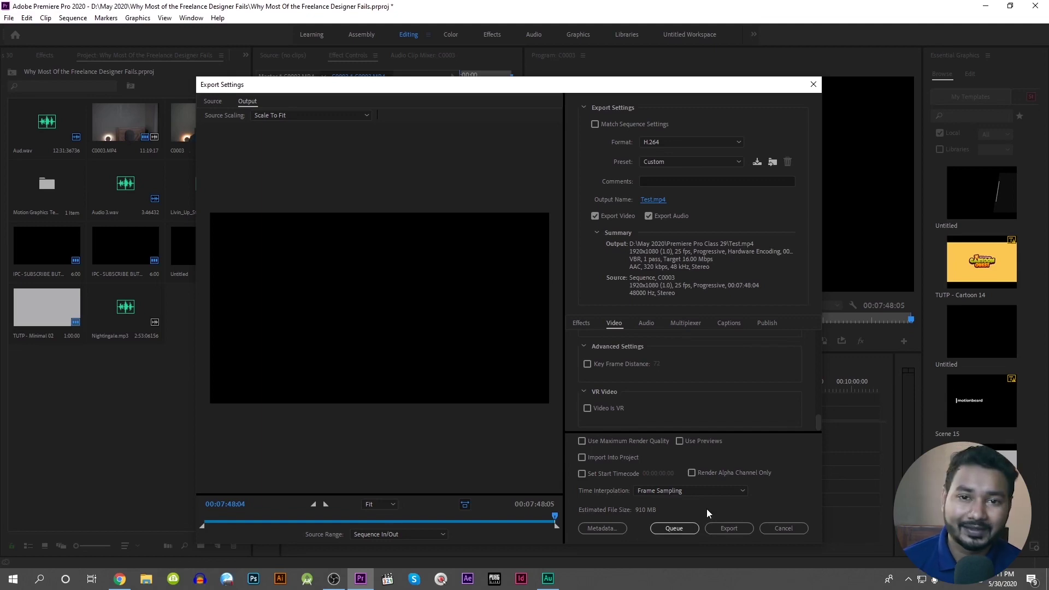
left_click(641, 441)
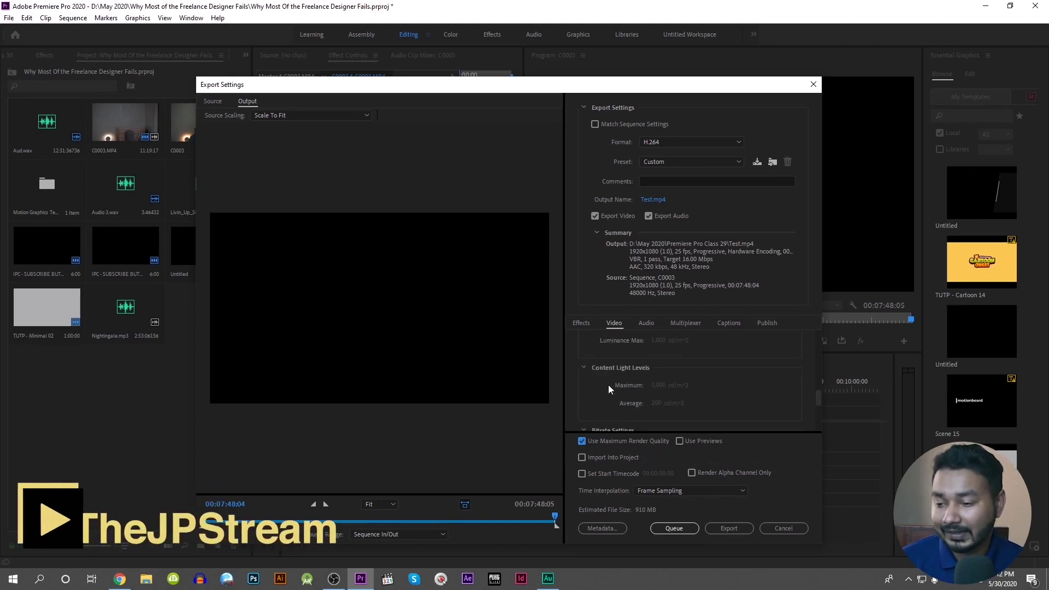
scroll(608, 384, "up", 3)
scroll(609, 385, "up", 5)
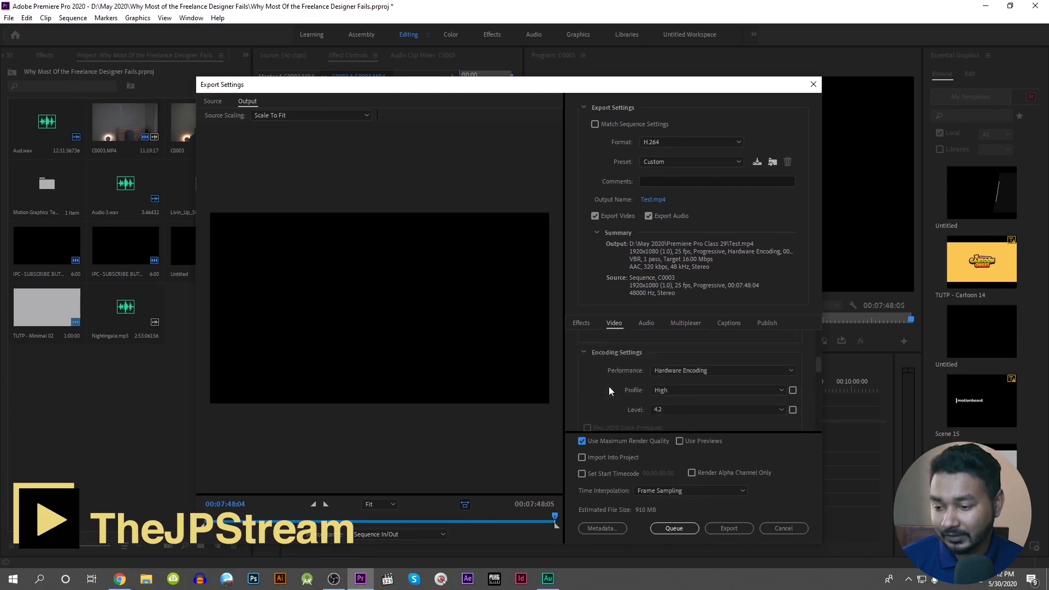
scroll(608, 386, "down", 3)
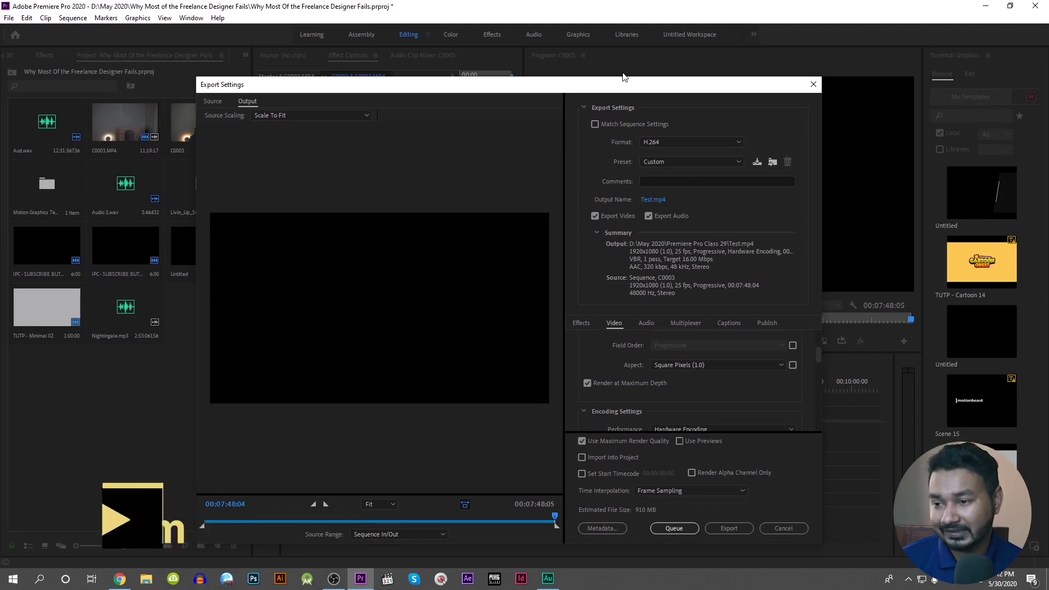
left_click_drag(611, 88, 607, 65)
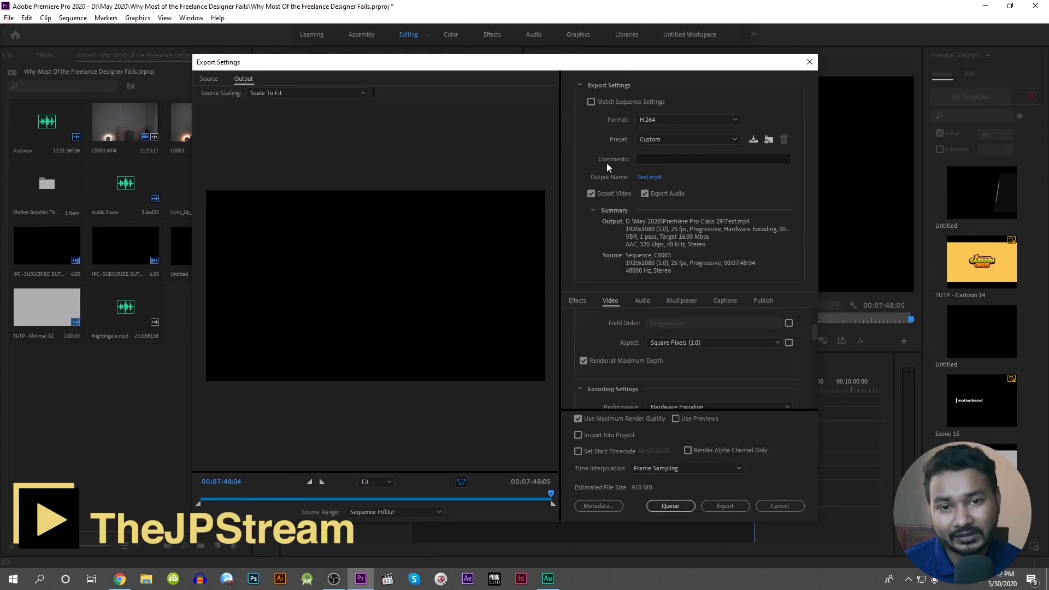
left_click(733, 506)
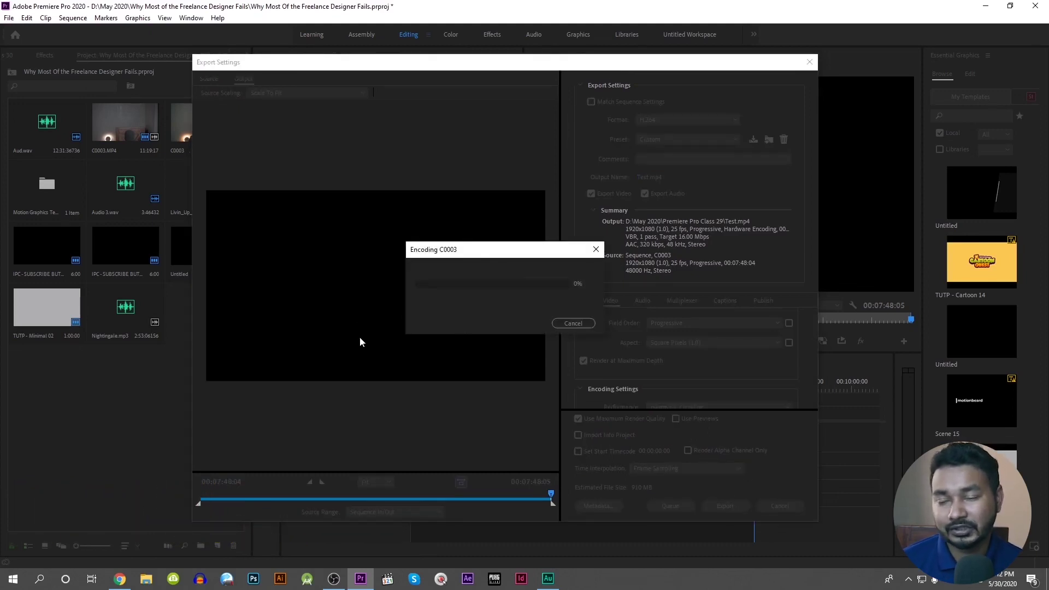